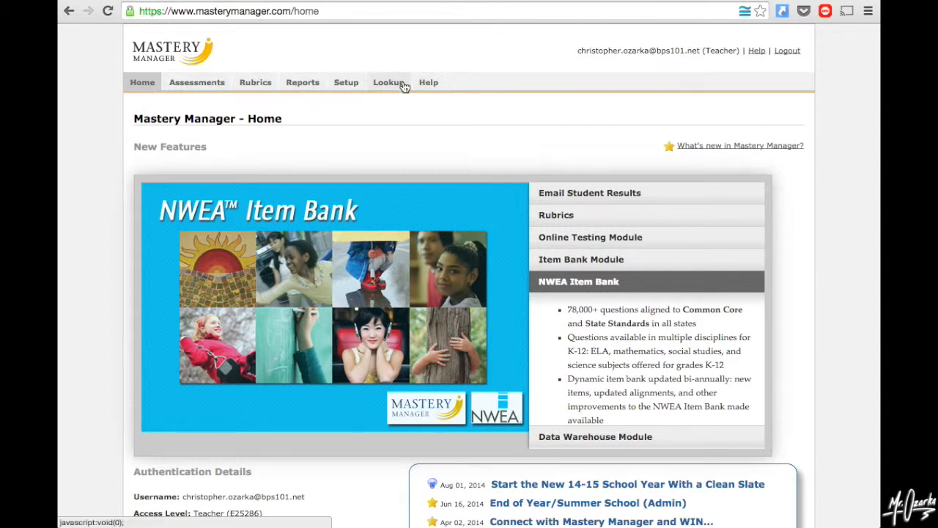
Step: Start a new assessment from the assessments list and keep its type as Answer key-only assessment
click(210, 87)
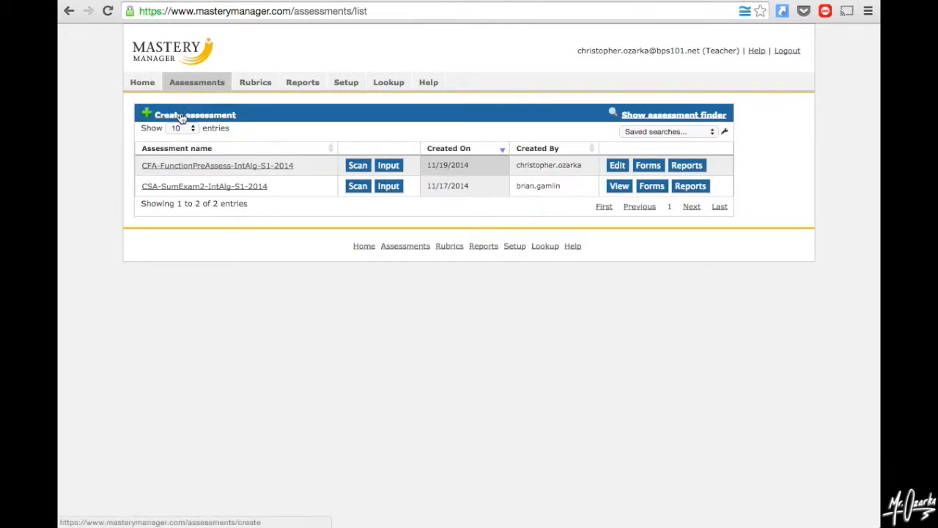
click(189, 119)
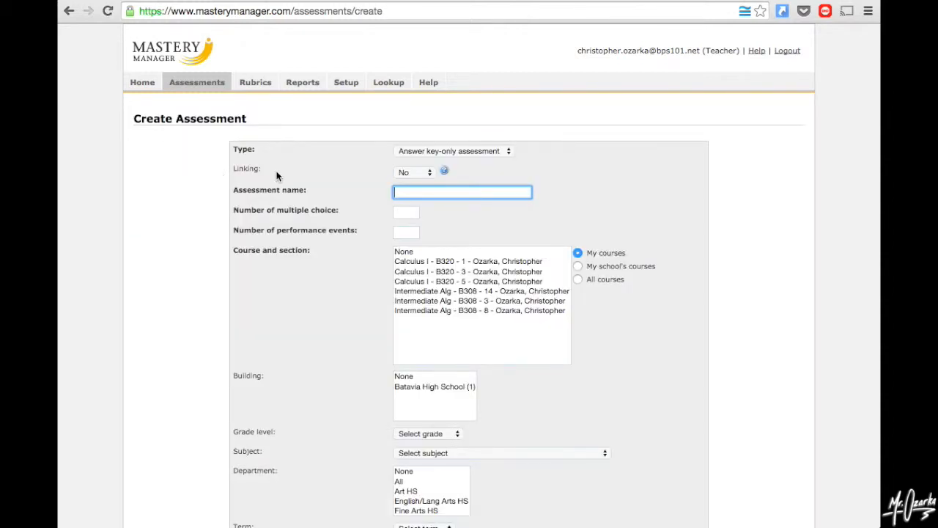
click(446, 151)
click(459, 151)
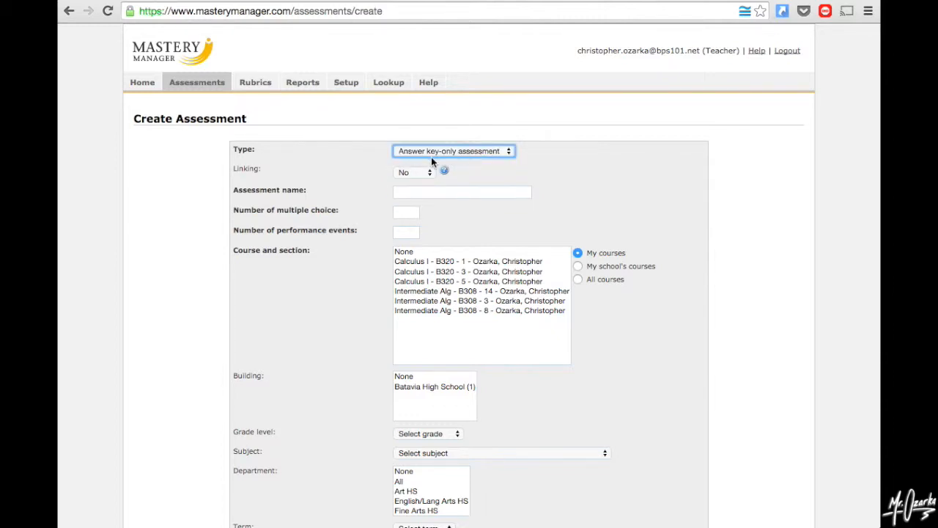
Step: Name the assessment CFA-VideoTutorial-IntAlg-S1-2014
scroll(358, 192, down, 1)
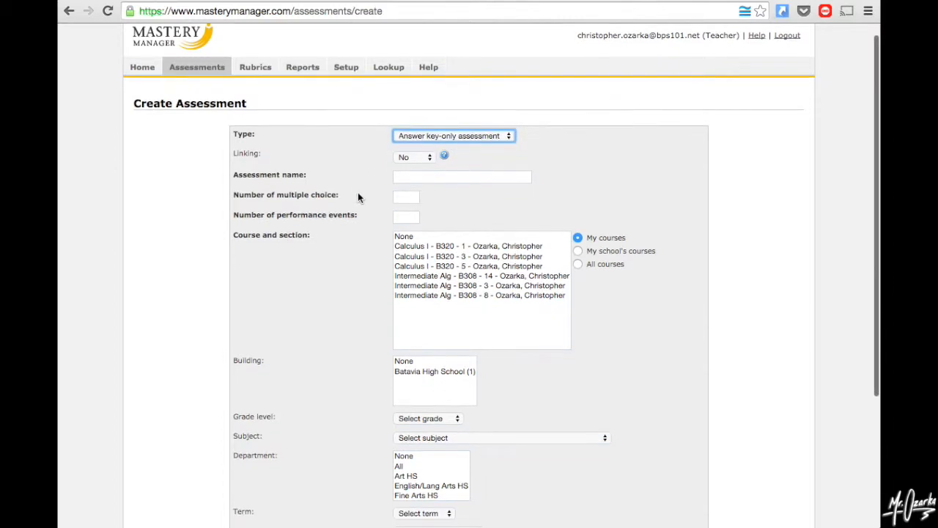
scroll(357, 193, down, 1)
key(Tab)
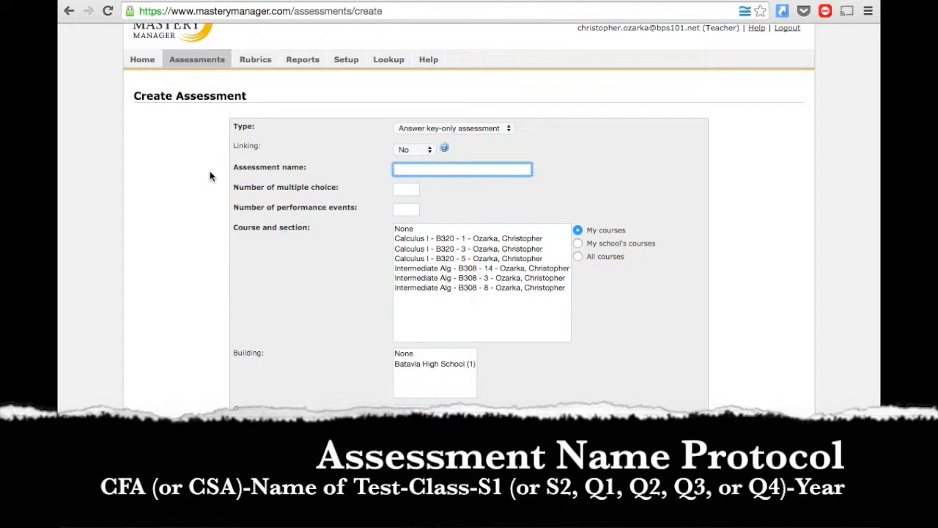
text(CFA-VideoTutorial-IntAlg)
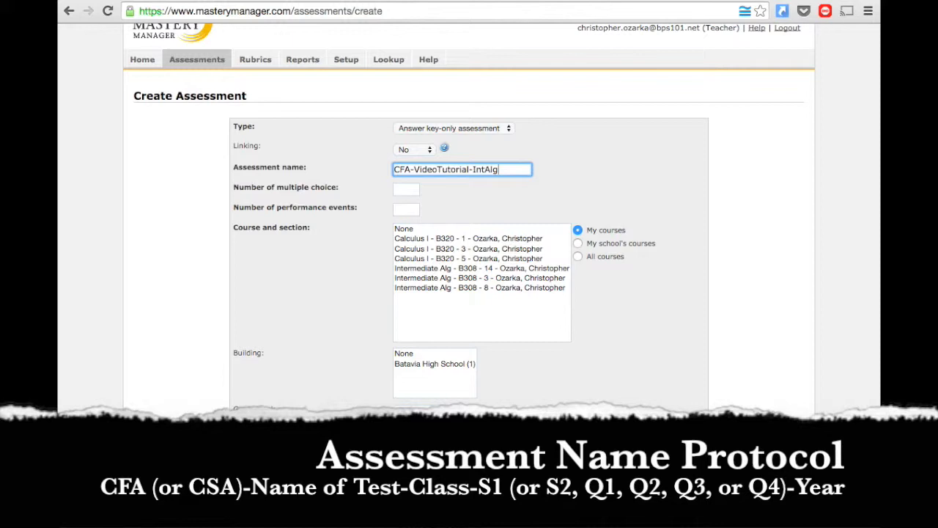
text(-S1)
key(BackSpace)
text(2)
key(BackSpace)
text(1-2014)
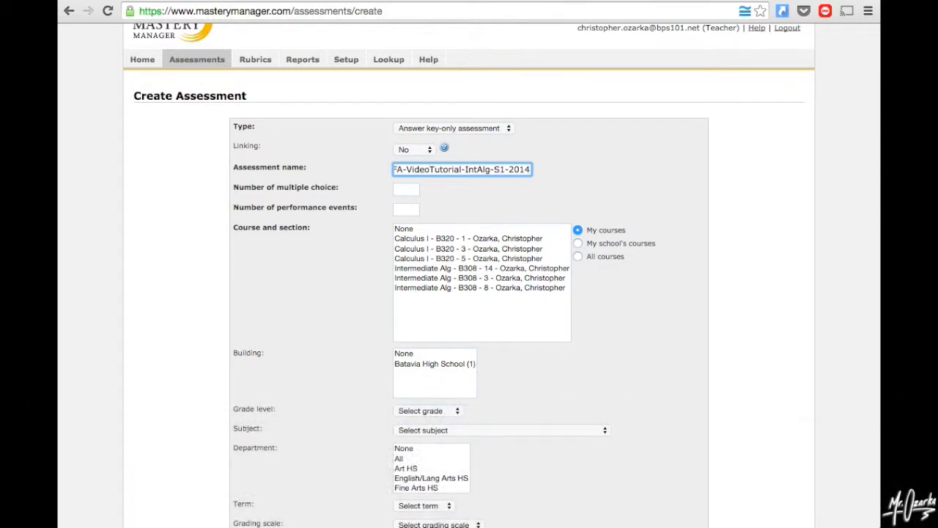
key(Up)
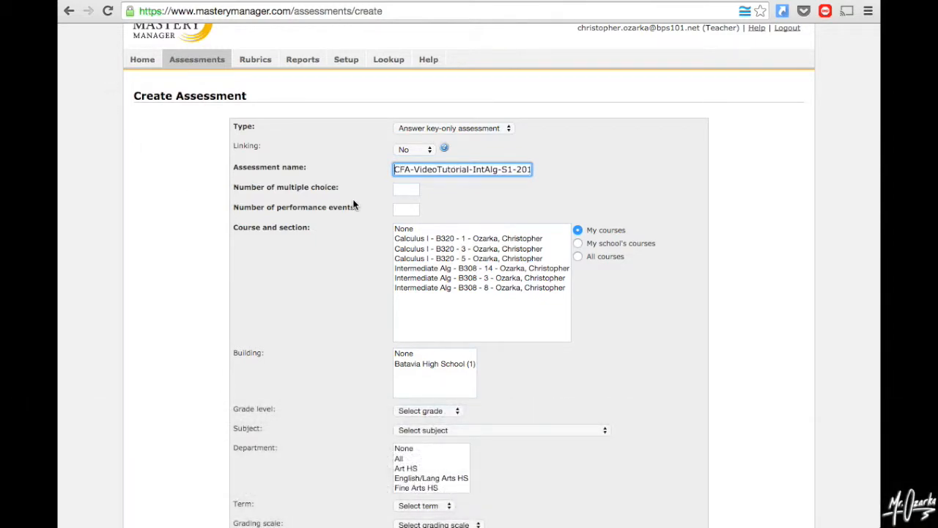
Step: Set the number of multiple choice questions to 25 and the number of performance events to 0
click(414, 190)
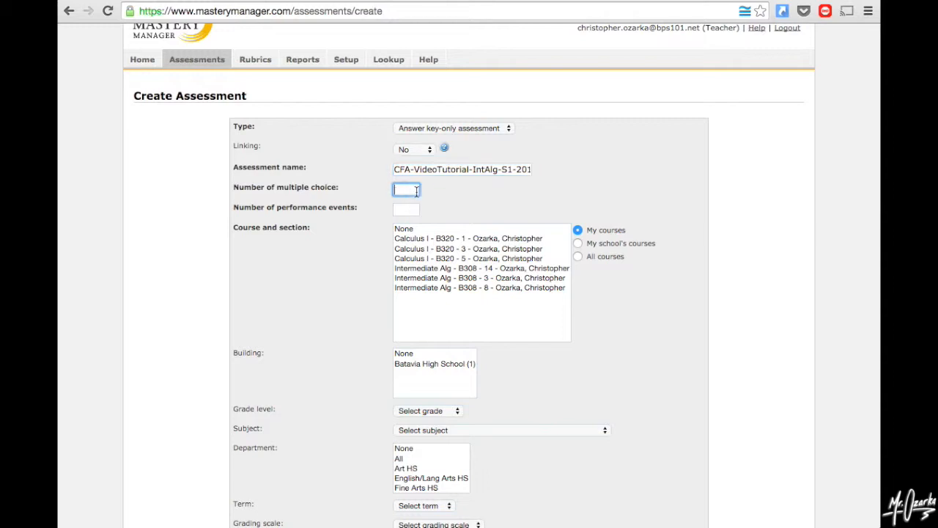
text(25)
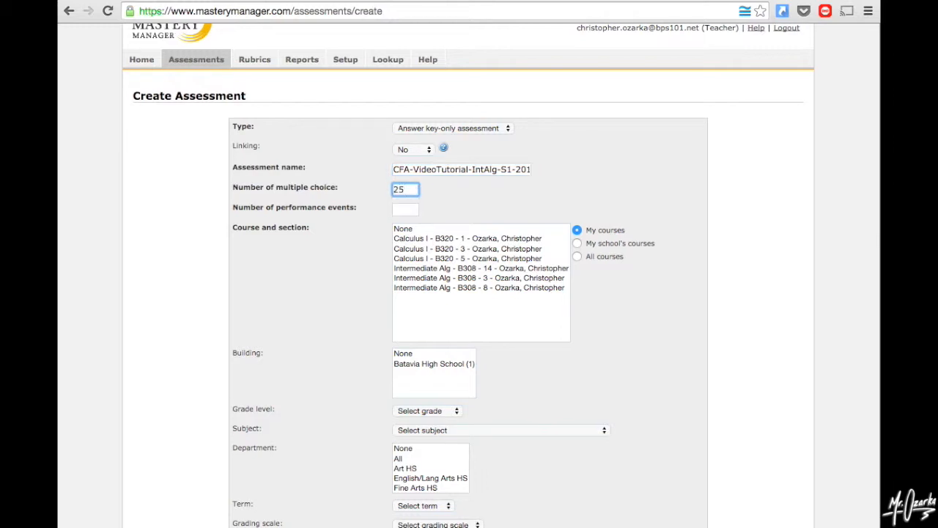
click(448, 205)
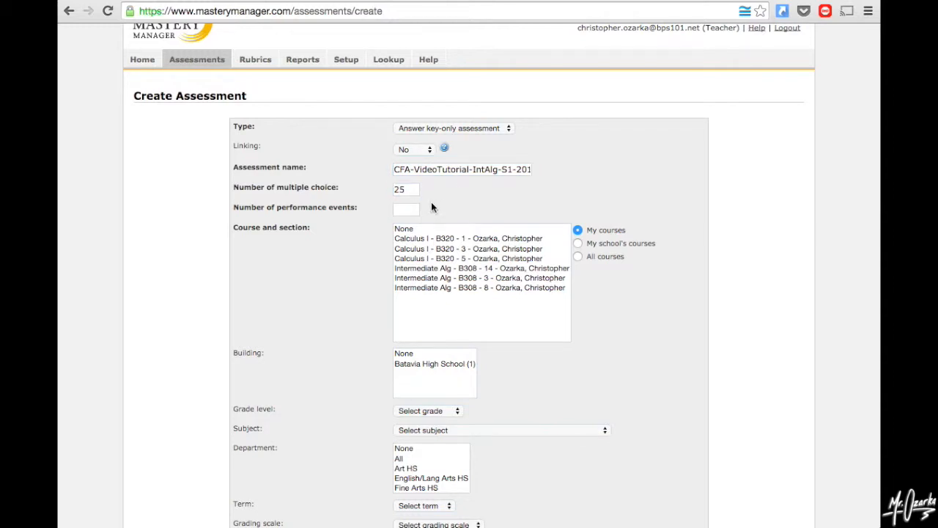
click(403, 212)
text(0)
click(461, 203)
Step: List the school's courses and assign the assessment to Intermediate Alg - All sections
scroll(462, 203, up, 1)
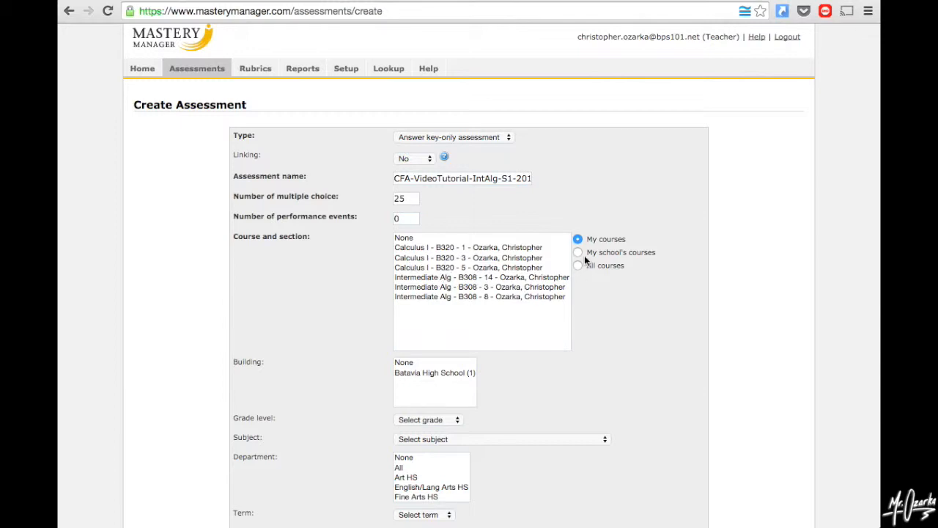
click(634, 253)
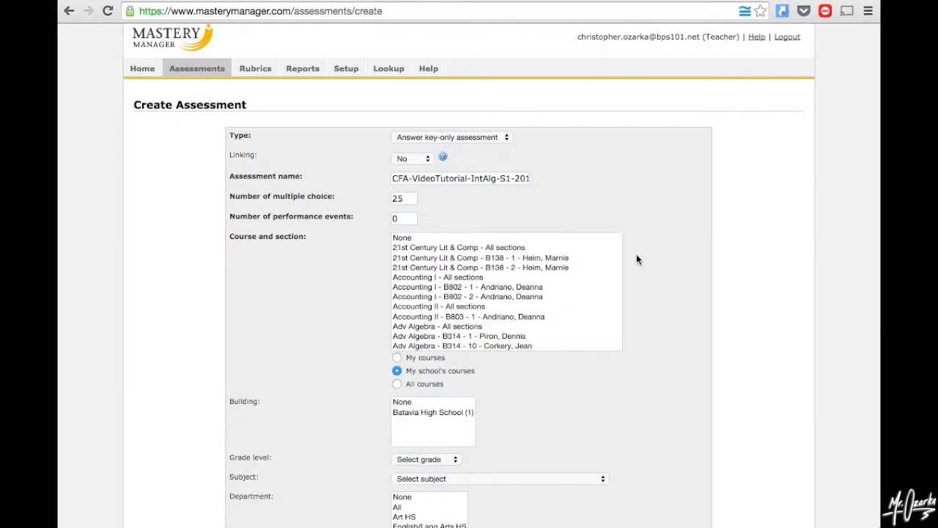
scroll(440, 301, down, 10)
scroll(432, 305, down, 20)
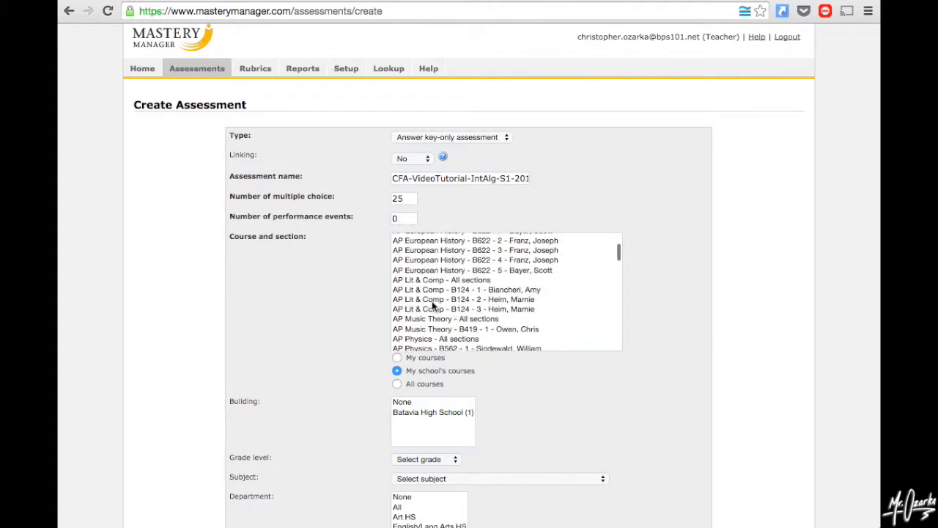
scroll(432, 305, down, 20)
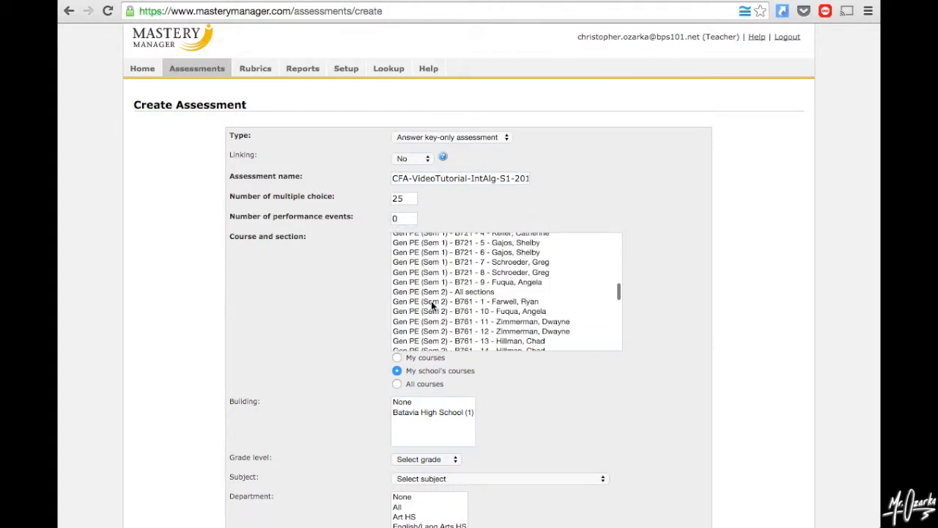
scroll(430, 301, down, 10)
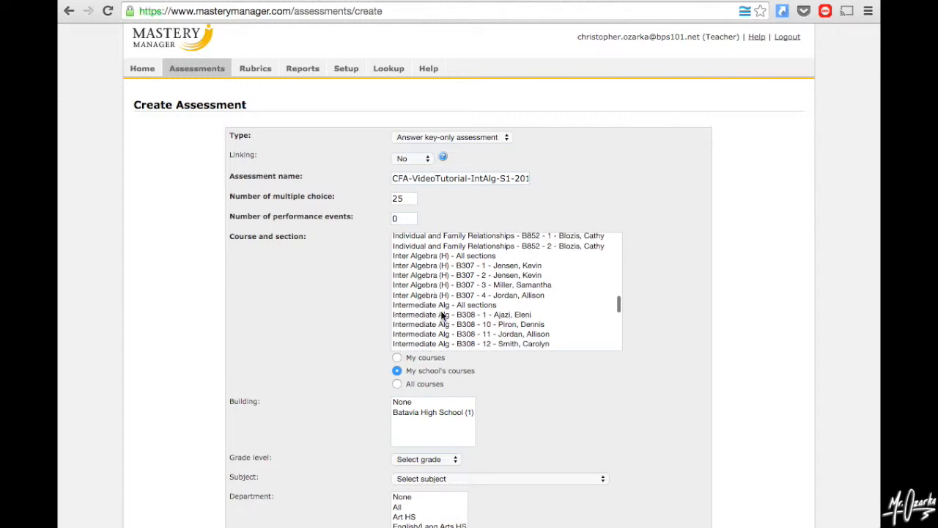
click(469, 304)
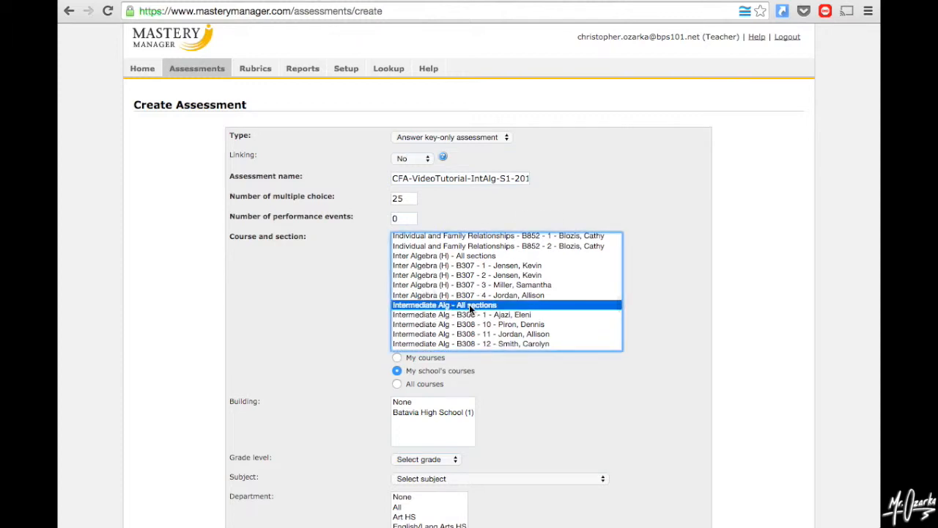
scroll(506, 304, down, 1)
scroll(522, 301, down, 3)
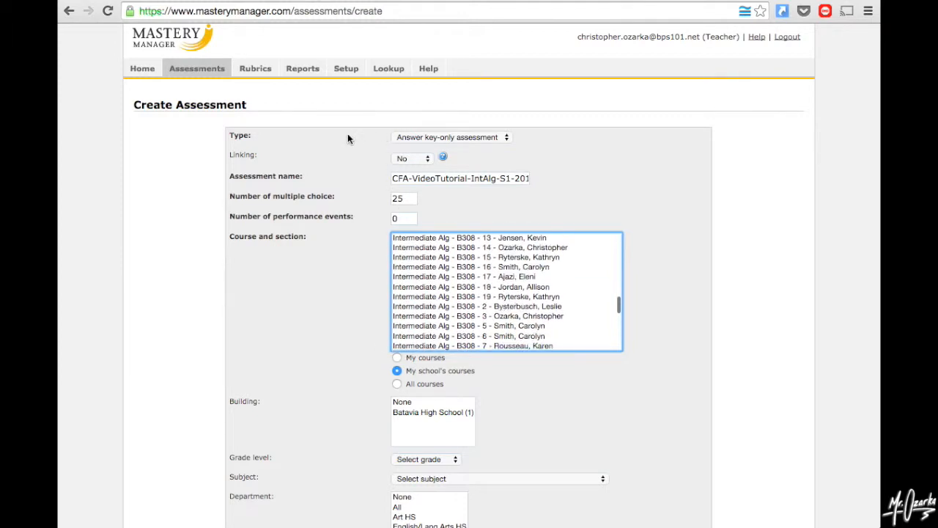
Step: Assign the assessment to the Batavia High School building and set the grade level to High School
scroll(328, 326, down, 2)
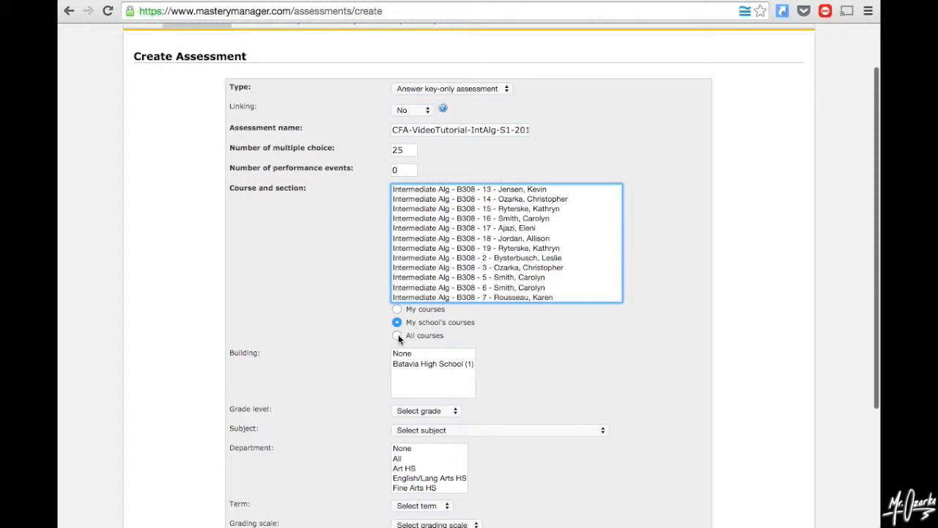
click(457, 364)
scroll(371, 373, down, 3)
click(401, 332)
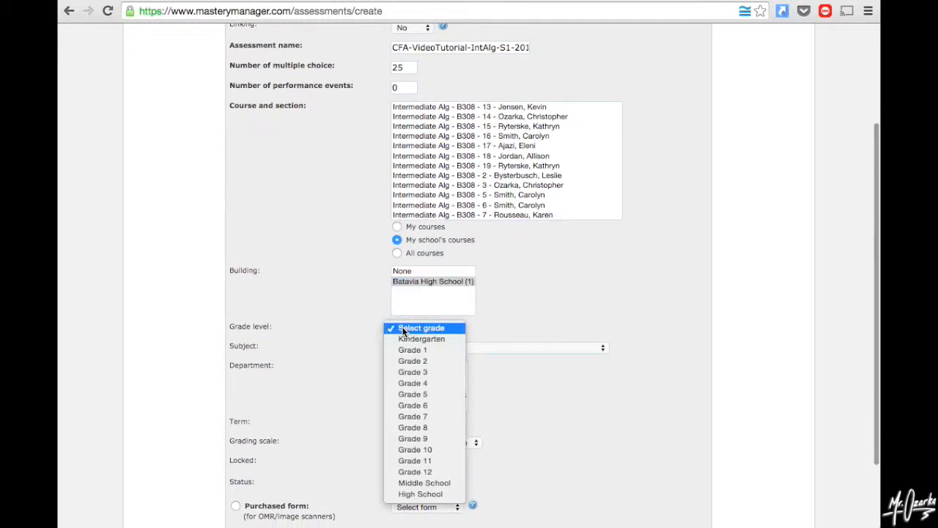
click(415, 494)
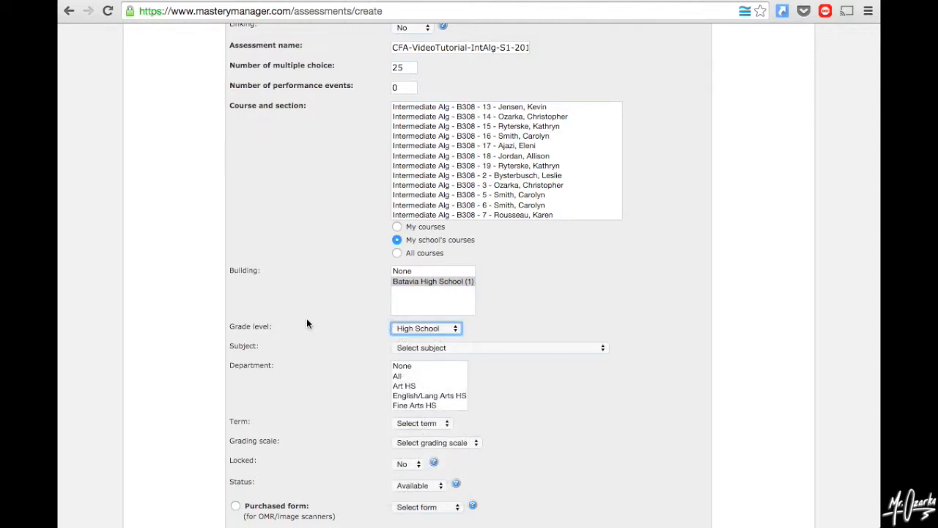
Step: Set the subject to Mathematics and the department to Math HS
scroll(279, 327, down, 1)
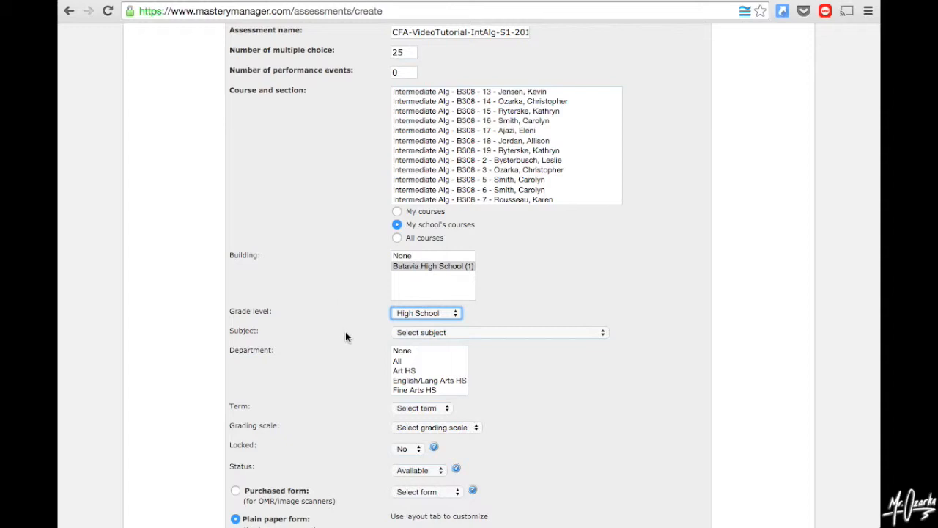
scroll(469, 322, down, 3)
click(519, 282)
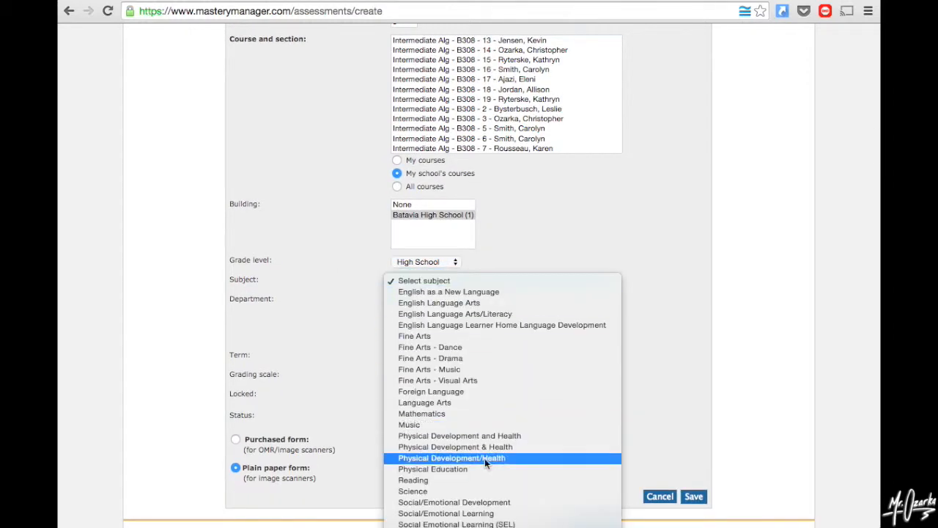
click(481, 412)
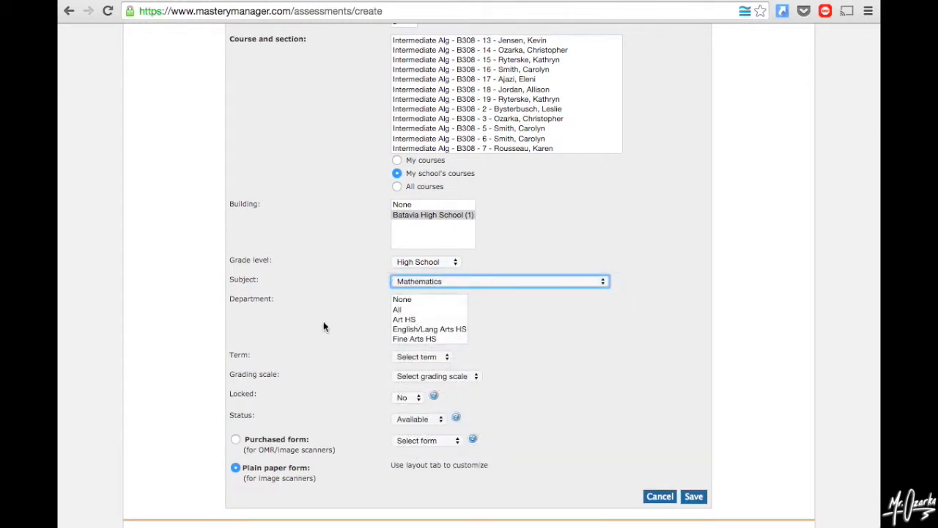
scroll(321, 330, down, 1)
scroll(424, 316, down, 3)
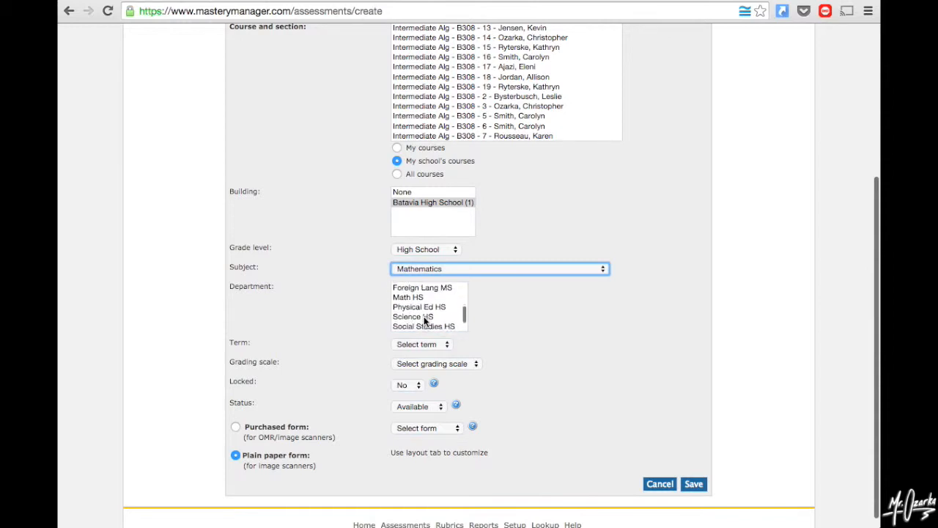
click(415, 291)
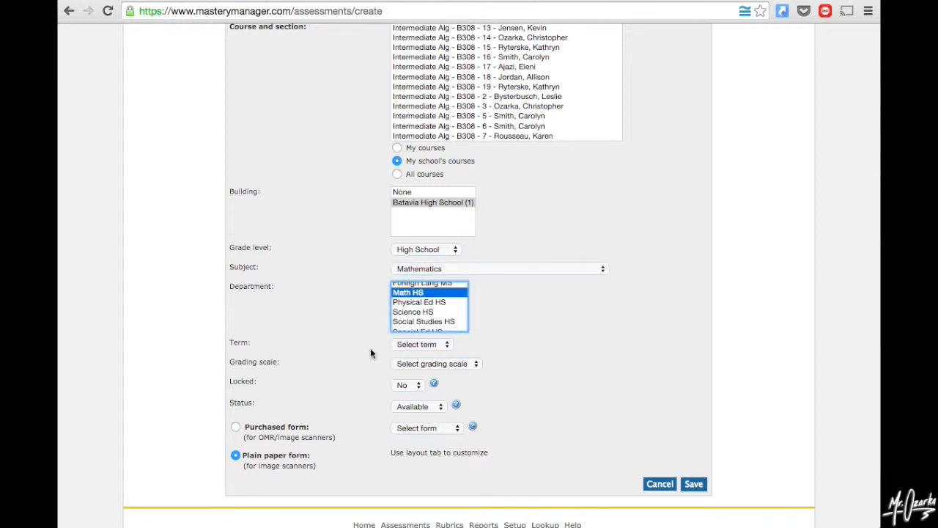
Step: Set the term to Semester 1, leave the grading scale unselected, and save the assessment
click(439, 345)
click(433, 394)
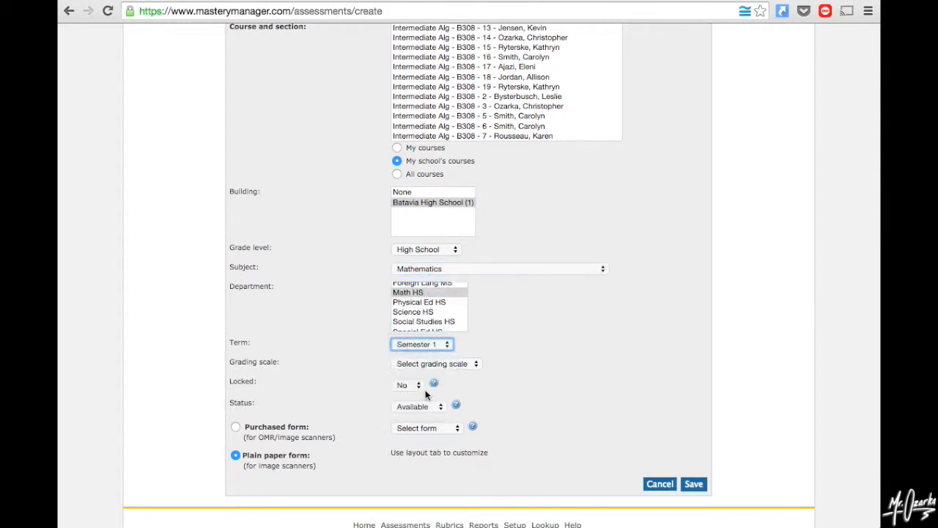
click(442, 366)
click(512, 369)
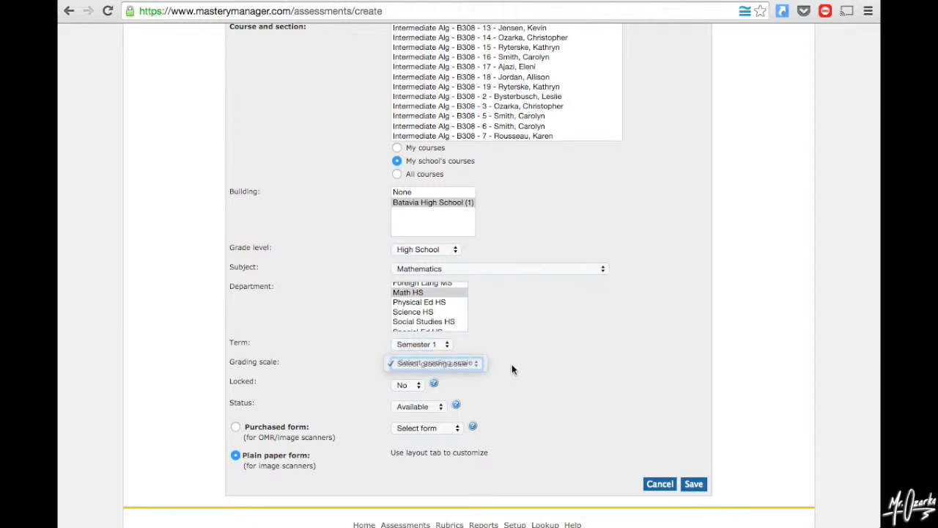
scroll(542, 373, down, 1)
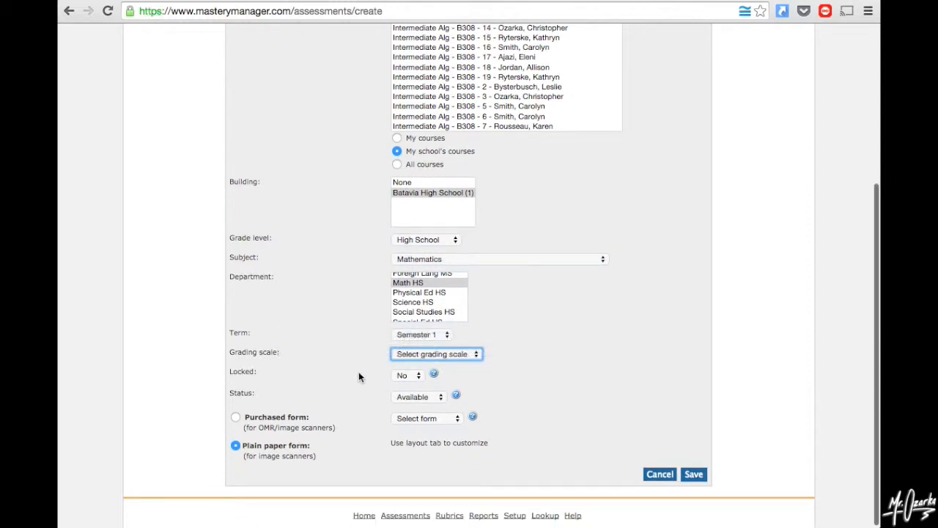
scroll(422, 404, down, 1)
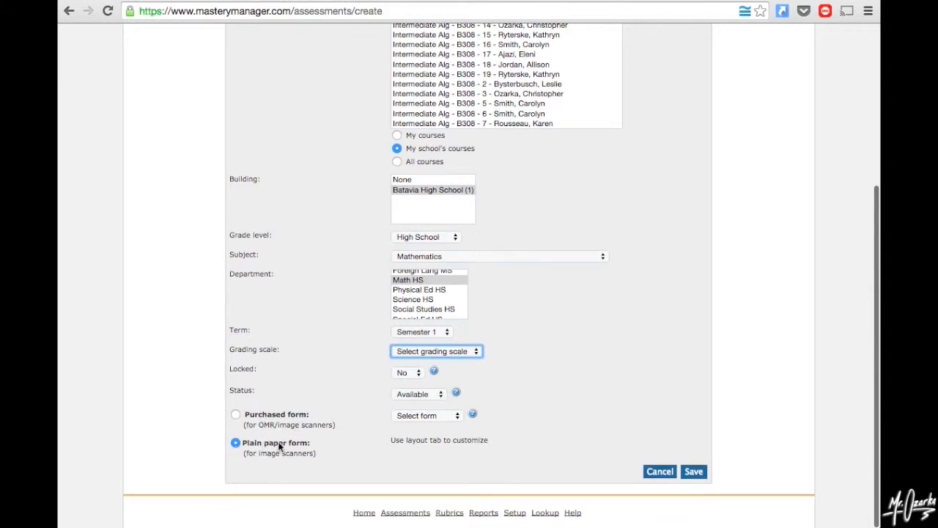
click(698, 472)
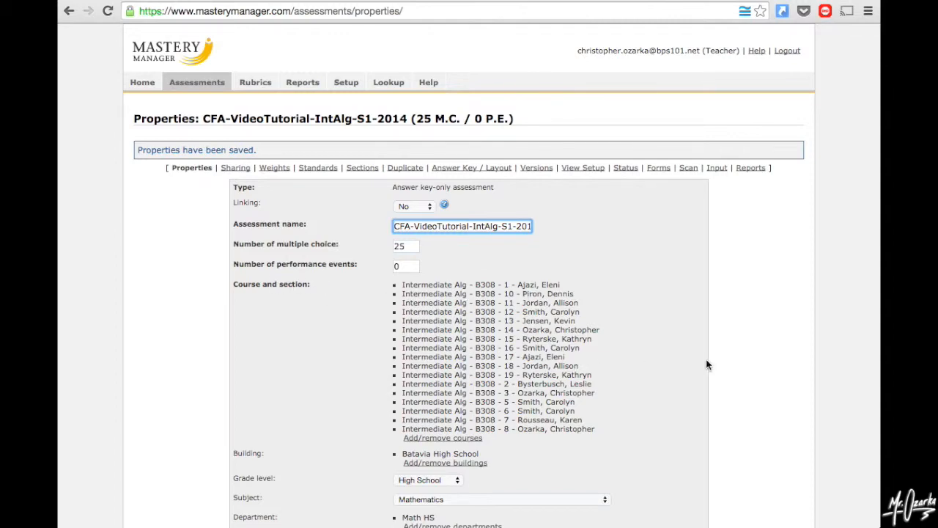
Step: Review the saved assessment's properties and its current sharing settings, and return to the properties page
scroll(706, 365, down, 5)
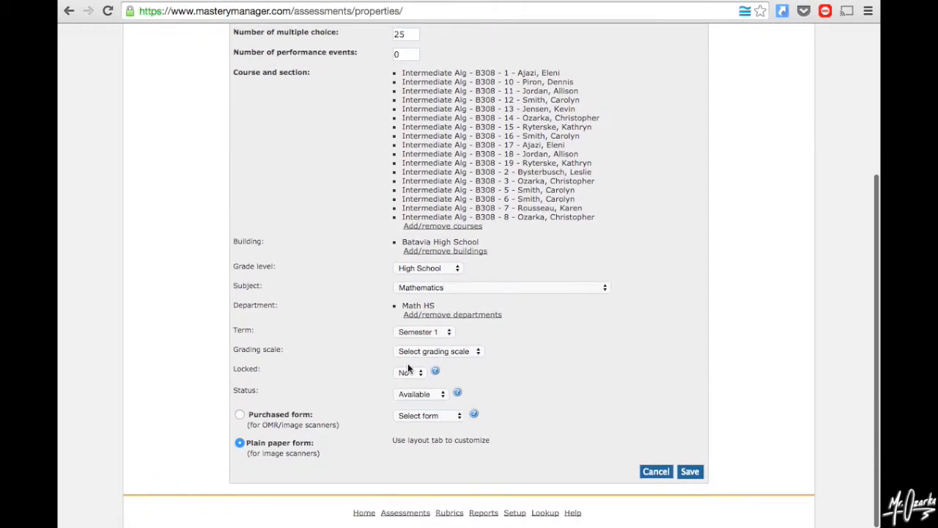
scroll(667, 277, up, 5)
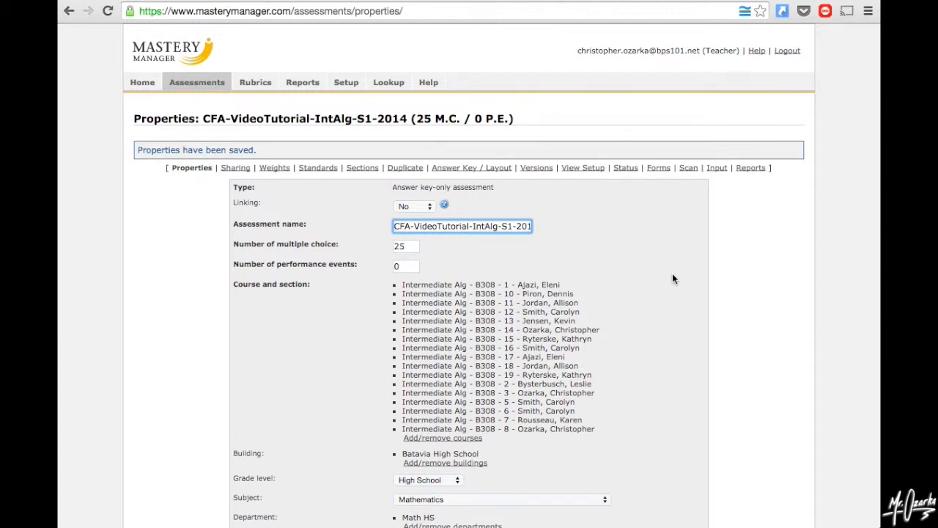
click(236, 168)
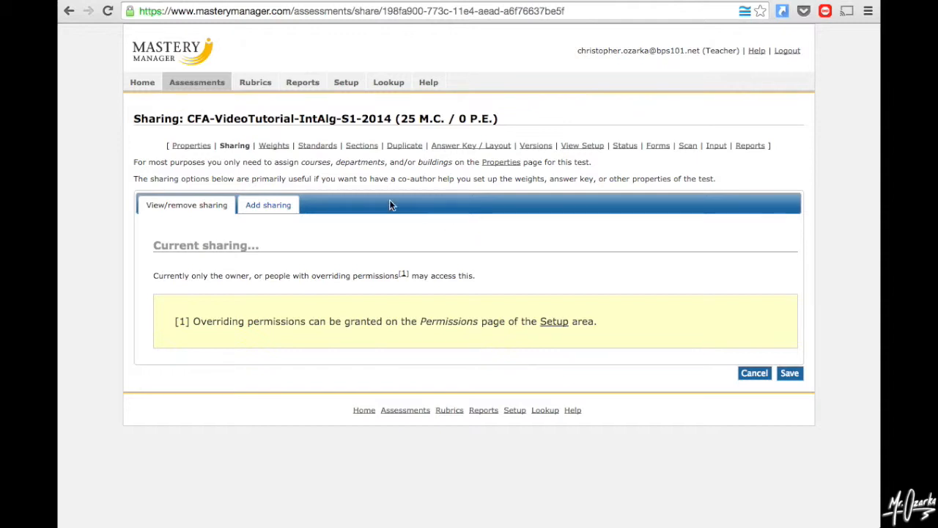
click(193, 148)
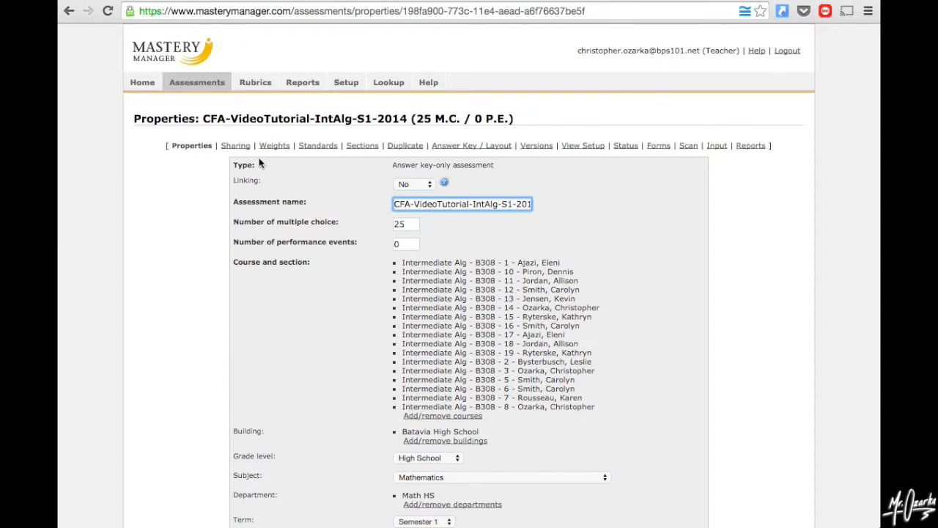
Step: Check the assessment's sharing page and open its weights page to review the points of every question
click(233, 147)
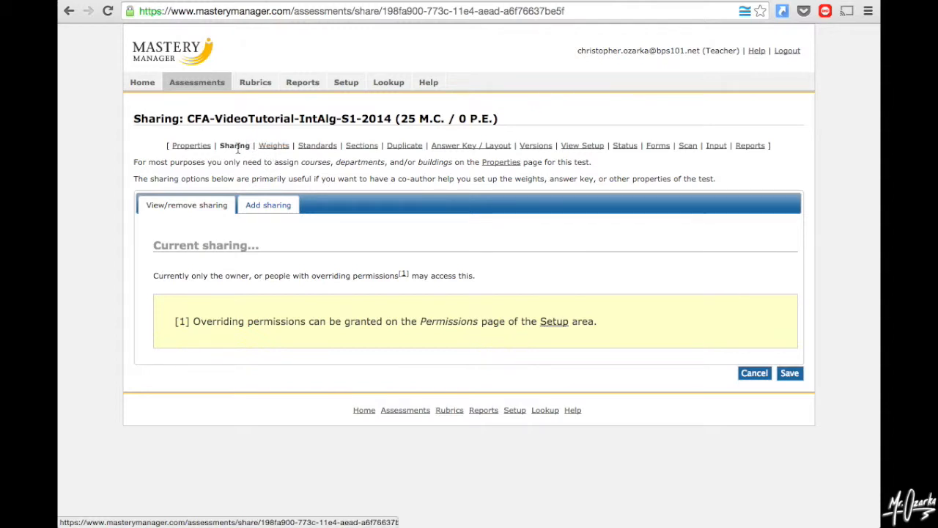
click(274, 147)
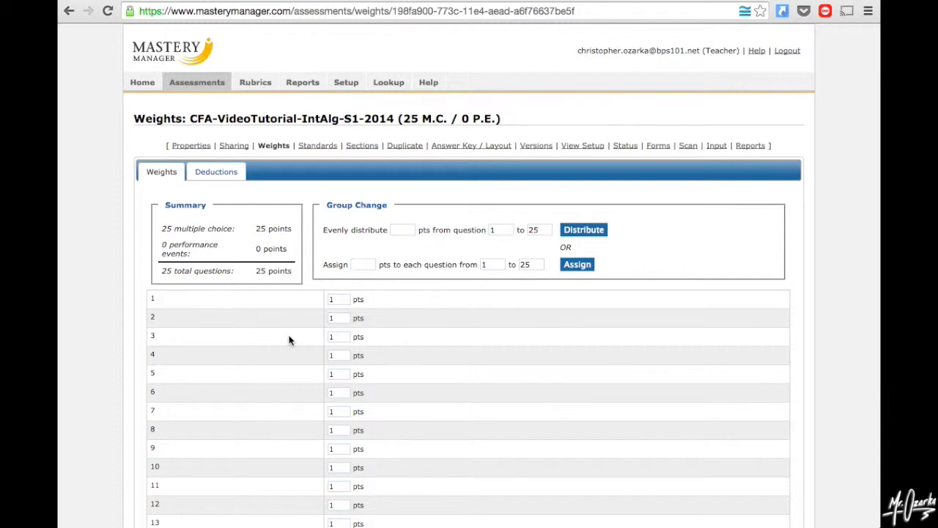
scroll(282, 335, down, 1)
scroll(282, 329, down, 5)
scroll(434, 437, up, 5)
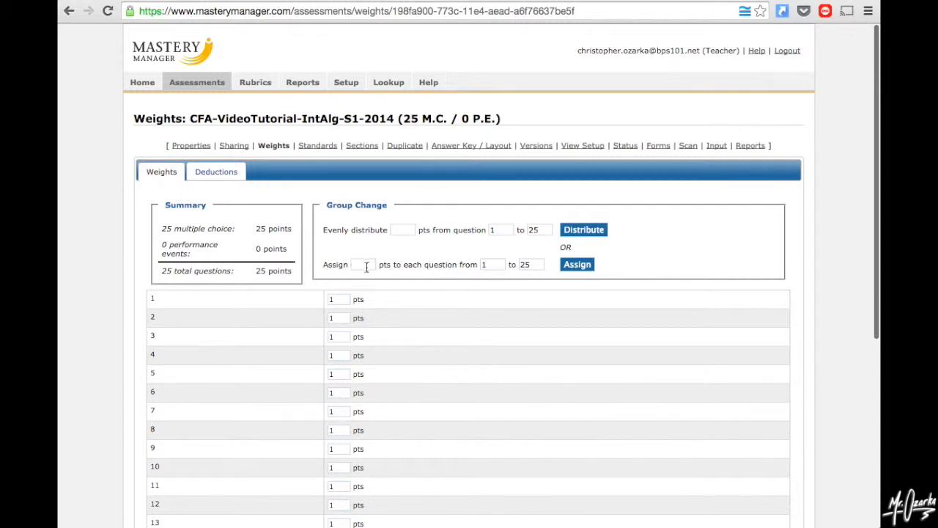
Step: Assign 2 points to each question from 1 to 25 and check the list of weights
text(2)
click(569, 266)
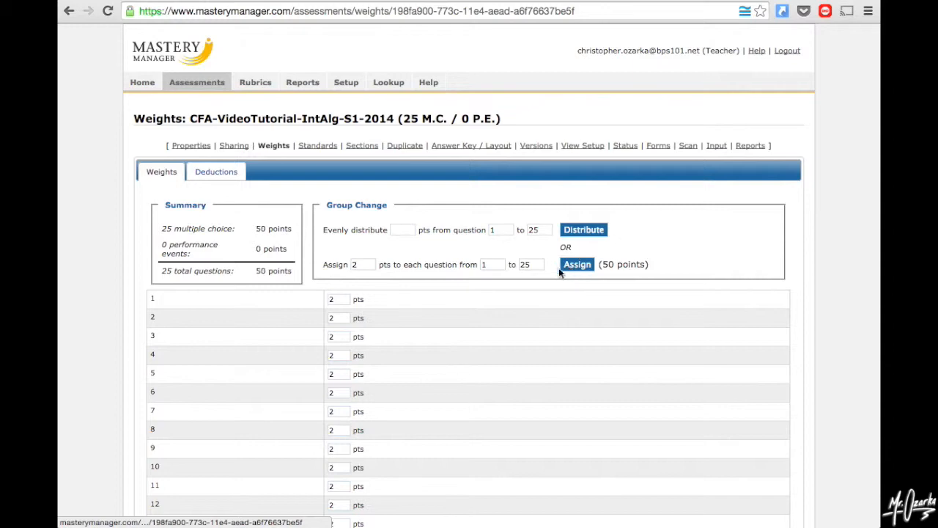
scroll(415, 385, down, 5)
scroll(415, 386, up, 5)
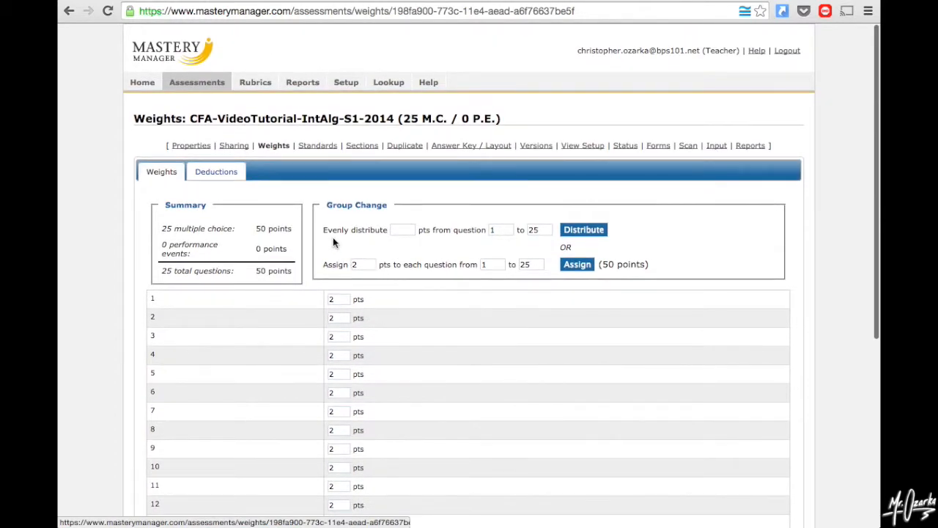
Step: Evenly distribute 100 points across questions 1 to 25 and check the resulting weights
click(402, 229)
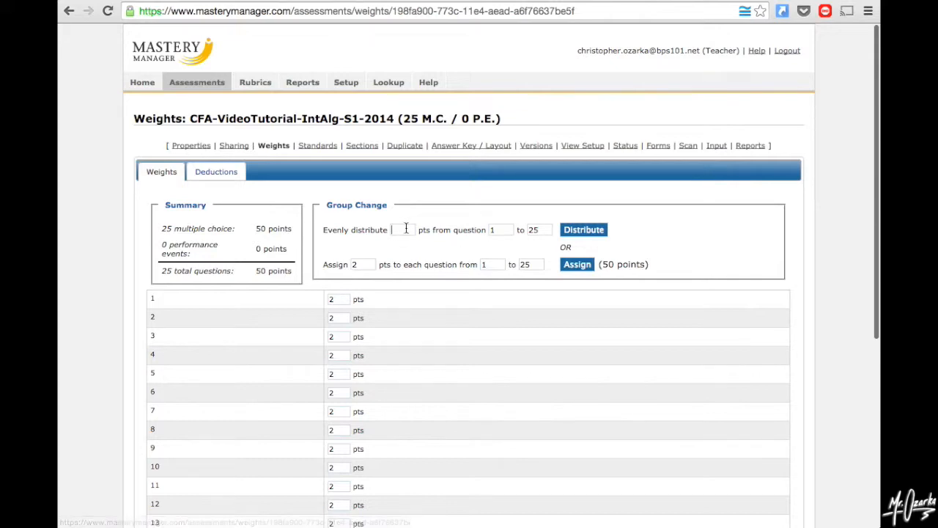
text(100)
click(583, 229)
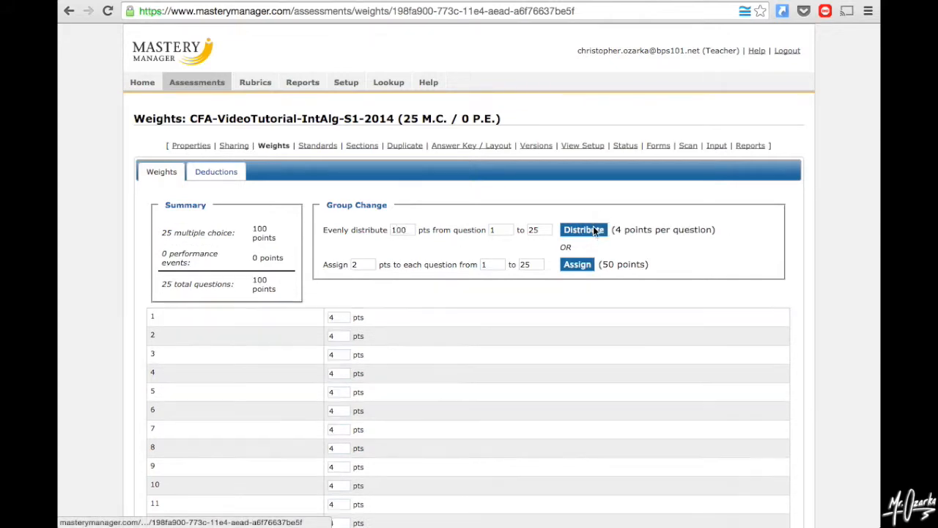
scroll(417, 346, down, 10)
scroll(391, 387, up, 10)
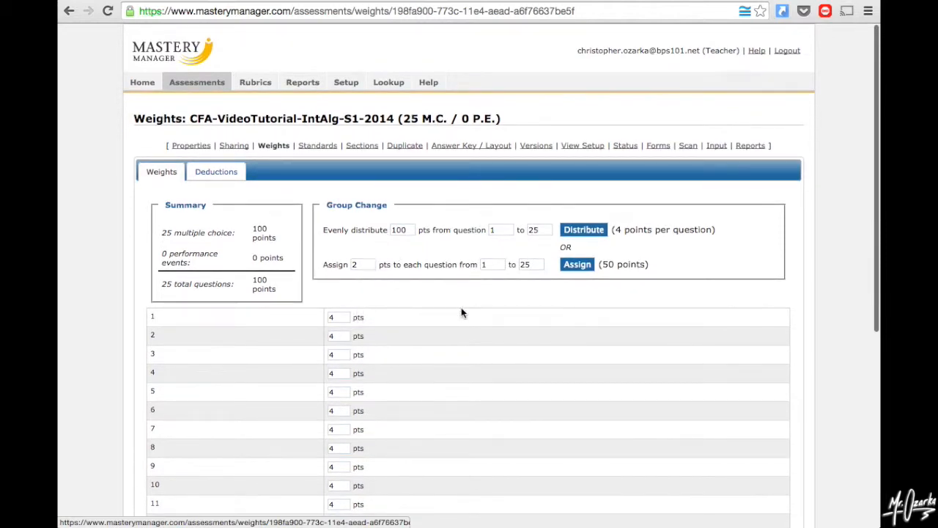
Step: Weight the first five questions individually: 5 points for question 1, 10 for 2, 15 for 3 and 4, and 20 for 5
scroll(380, 271, down, 2)
scroll(380, 267, down, 1)
click(340, 227)
key(BackSpace)
text(5)
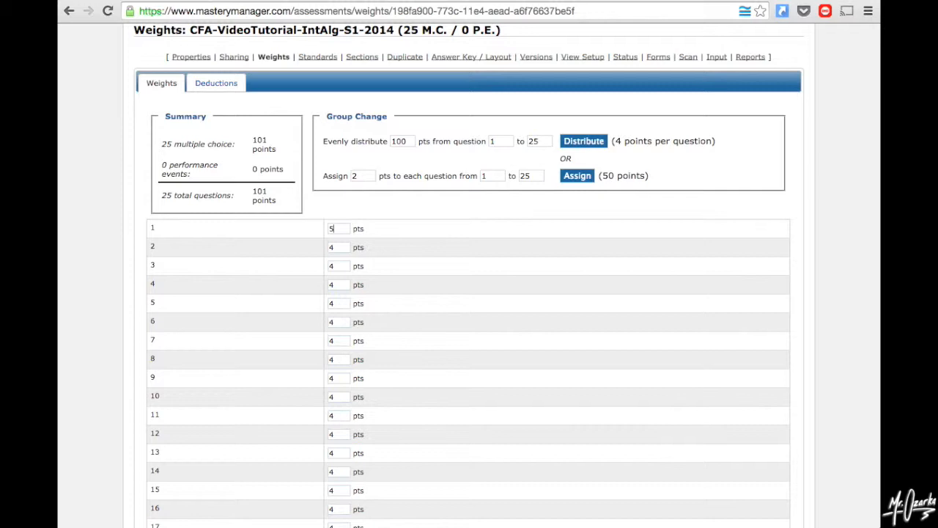
text(10)
key(Tab)
text(15)
key(Tab)
text(15)
key(Tab)
text(20)
key(Tab)
Step: Assign 1 point to each question from 1 to 25 and check the list of weights
click(354, 176)
key(BackSpace)
text(1)
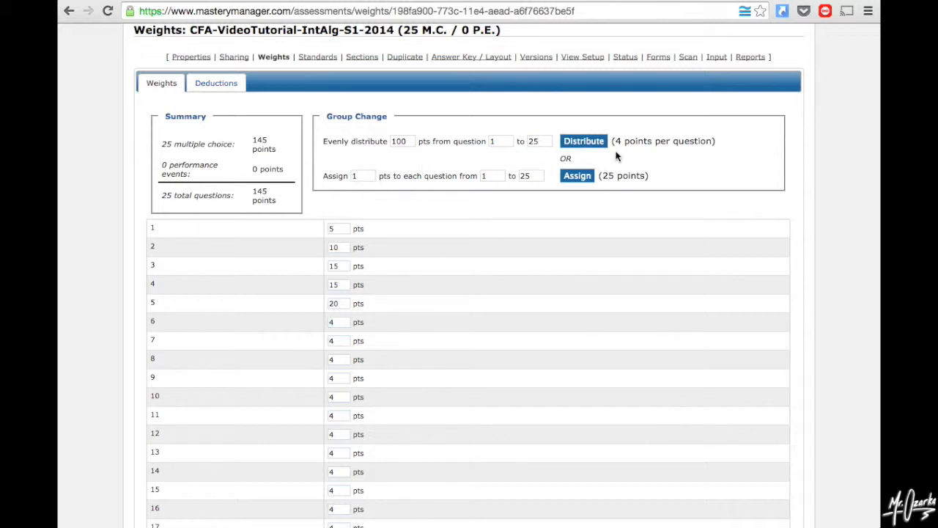
click(583, 175)
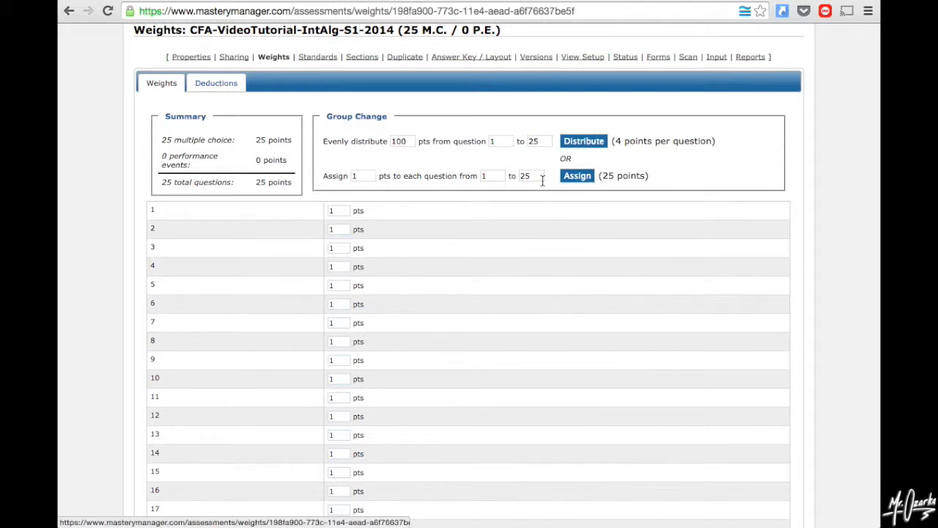
scroll(376, 310, down, 3)
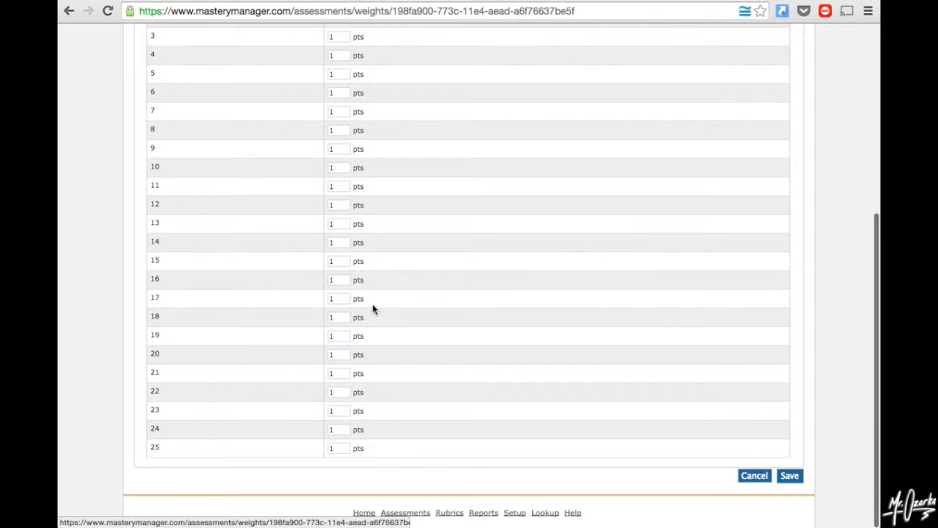
scroll(425, 406, up, 5)
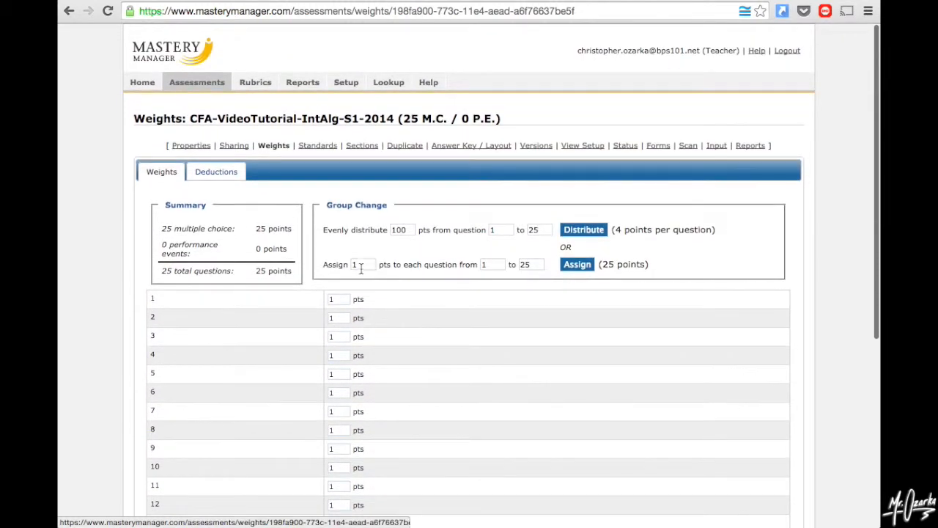
Step: Assign 2 points to each question from 21 to 25 and check those weights
text(2)
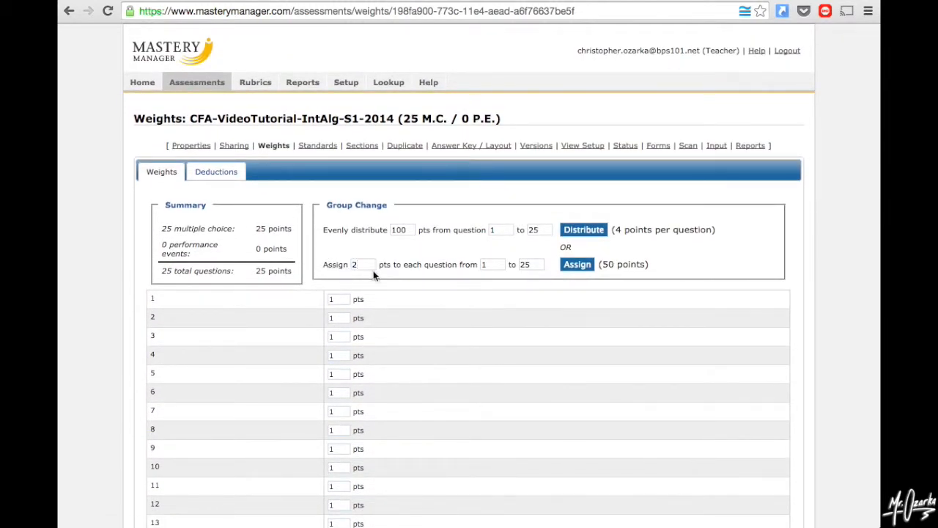
click(502, 264)
key(BackSpace)
text(21)
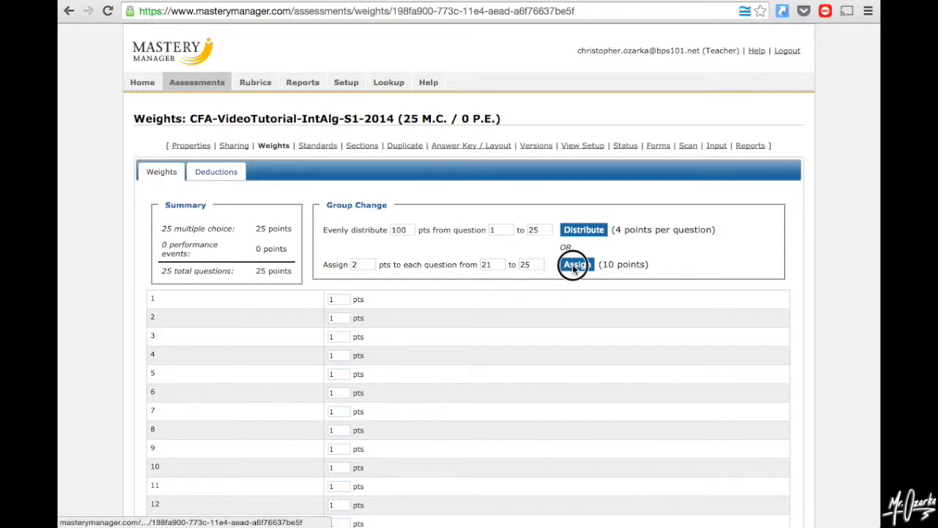
scroll(485, 323, down, 5)
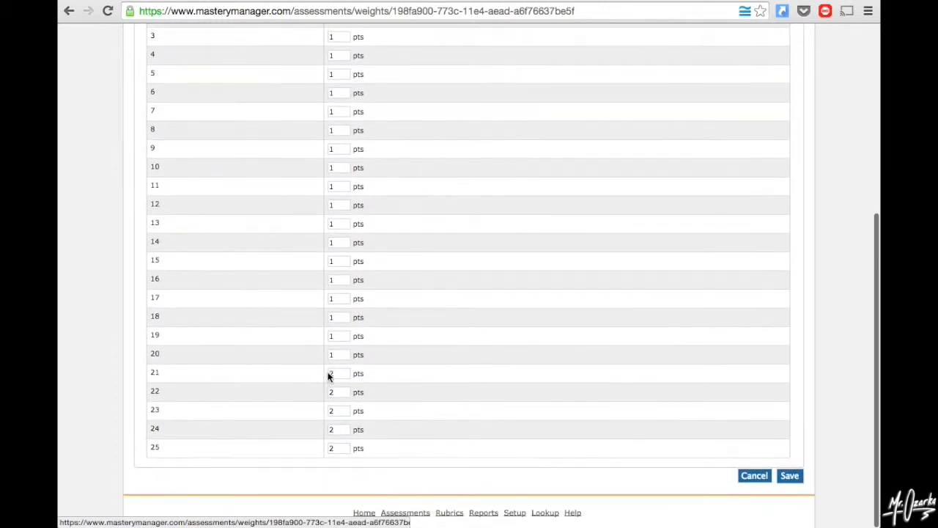
scroll(508, 401, up, 5)
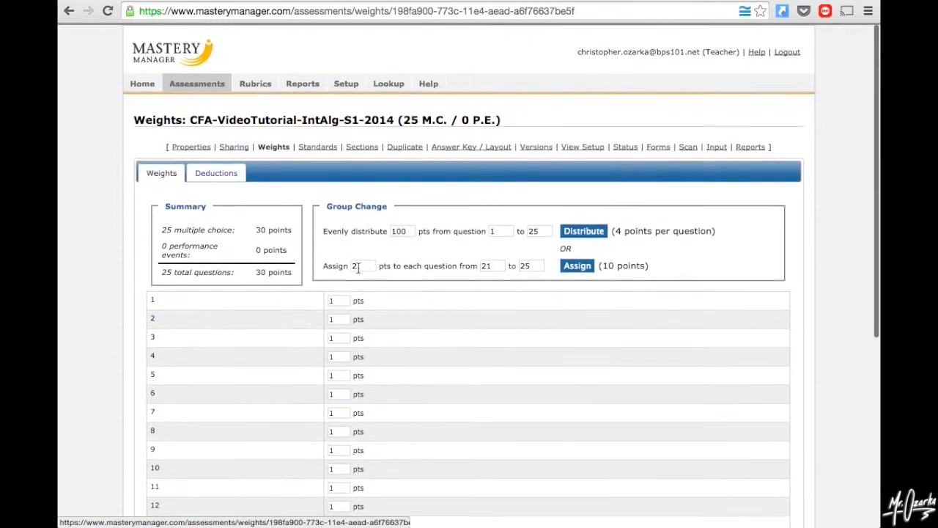
Step: Assign 1 point to each question from 21 to 25 and save the weights
click(367, 269)
key(BackSpace)
text(1)
click(581, 267)
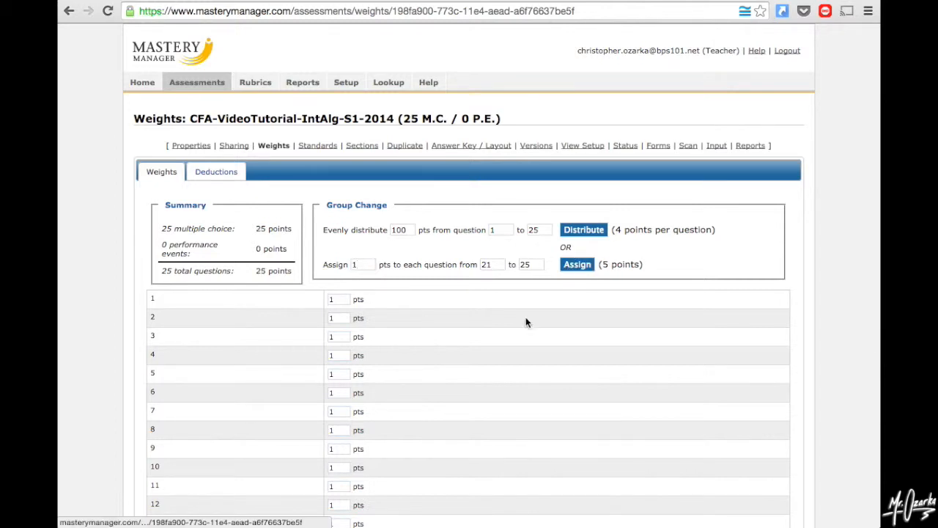
scroll(513, 318, down, 5)
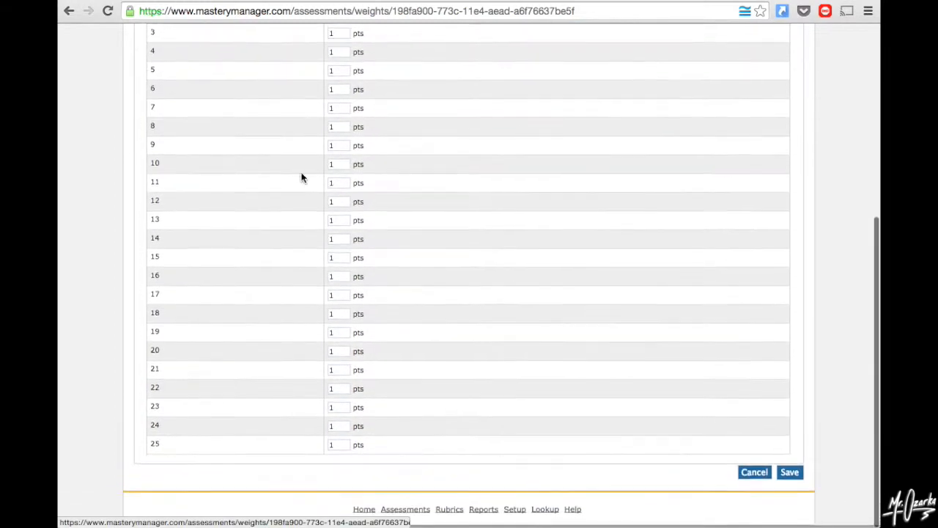
click(789, 476)
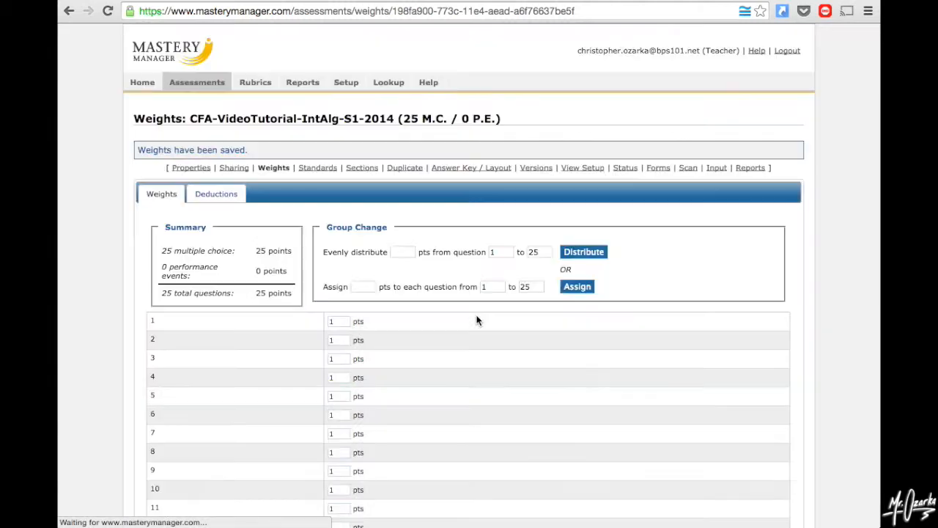
Step: Look over the assessment's Standards, Sections and Duplicate pages, and review the question rows on the Answer Key / Layout page
click(319, 173)
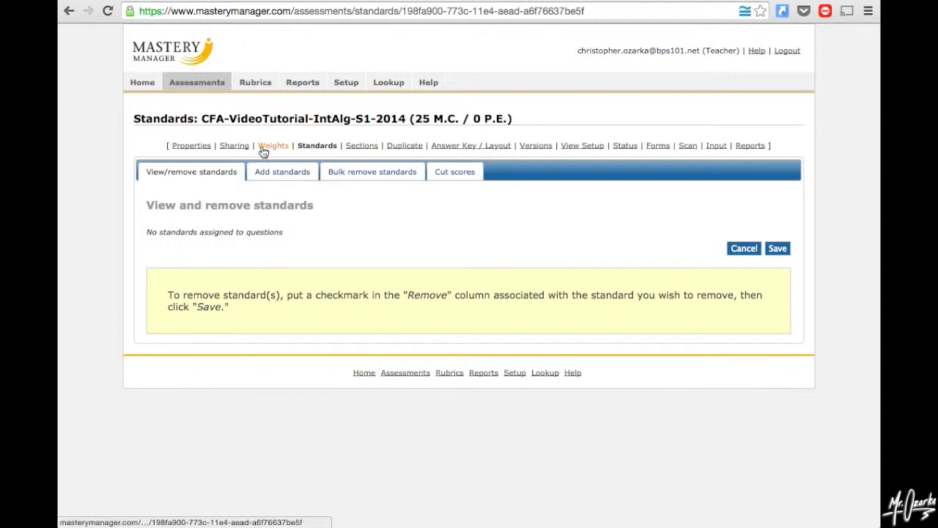
click(362, 146)
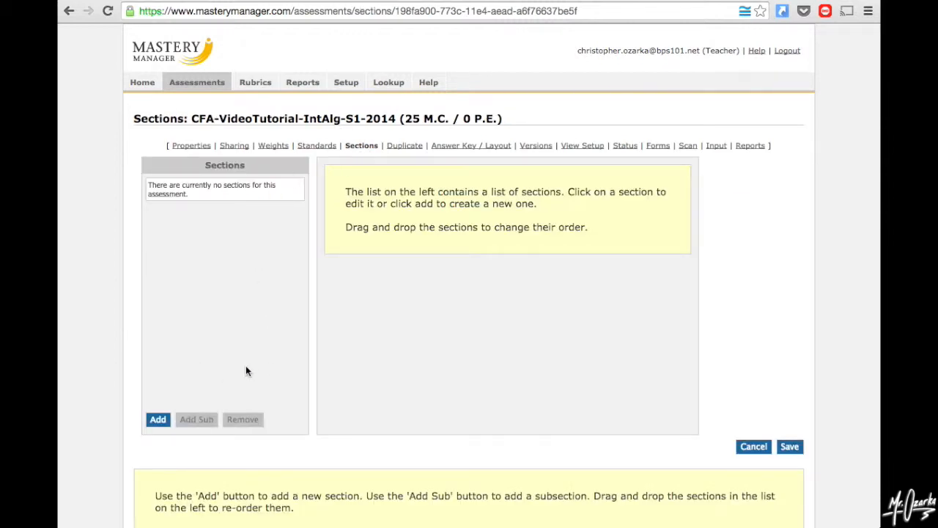
click(405, 145)
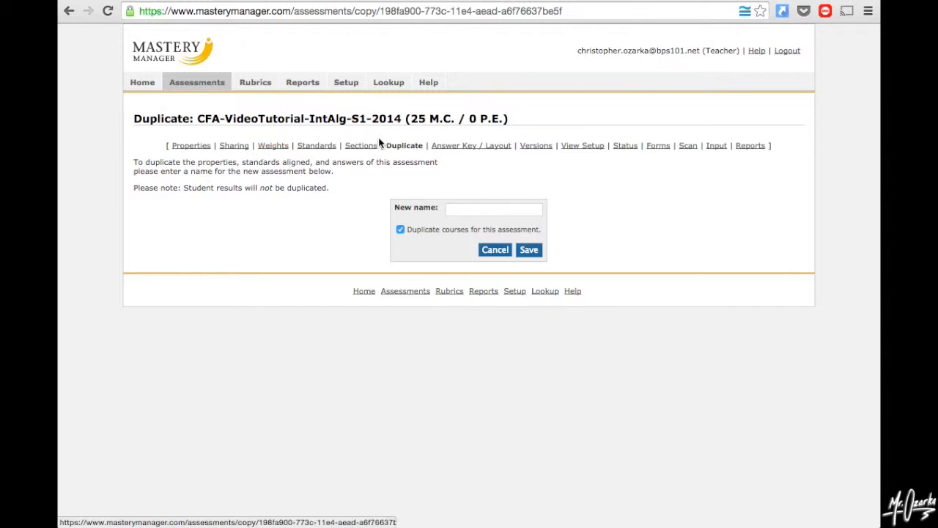
click(454, 149)
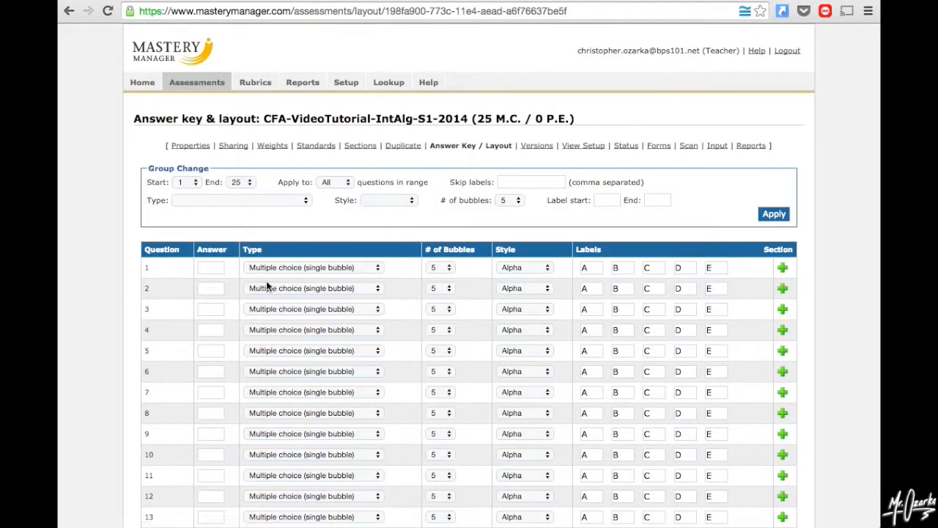
scroll(206, 227, down, 1)
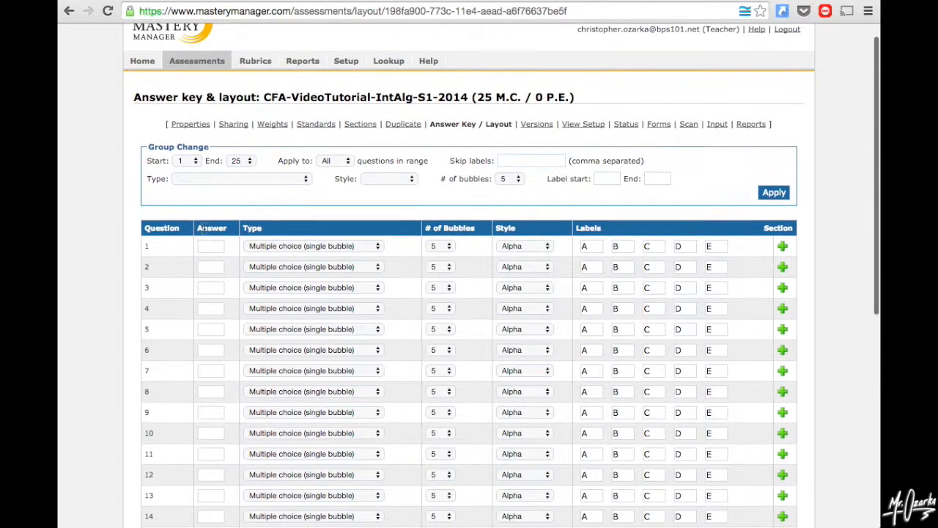
scroll(199, 229, down, 1)
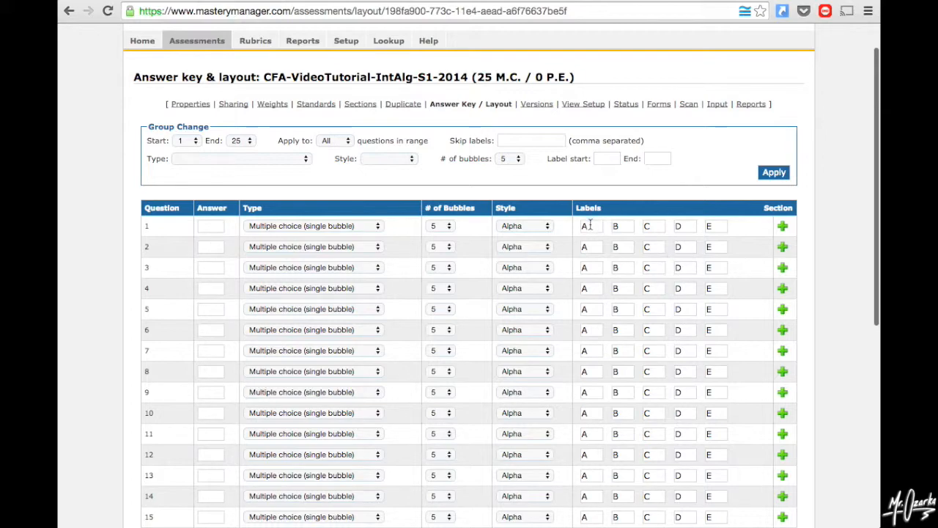
scroll(619, 384, down, 10)
scroll(618, 384, up, 12)
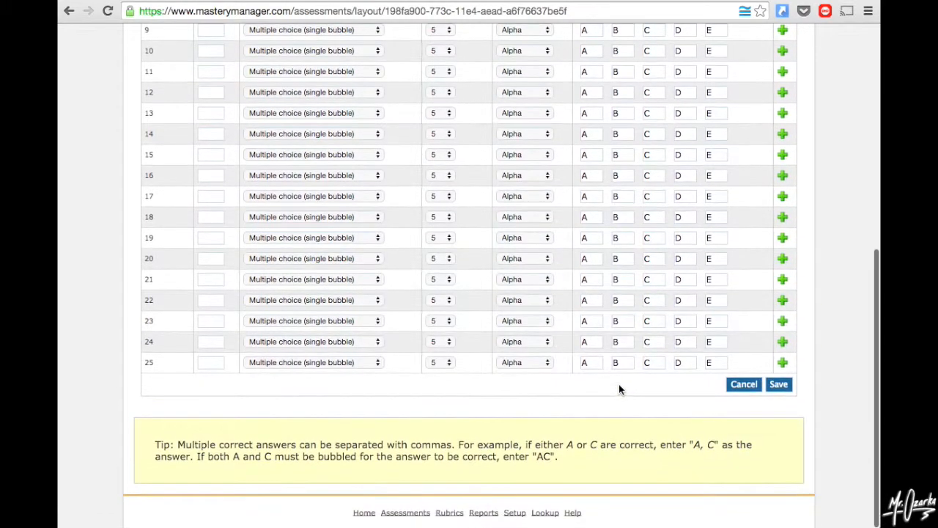
Step: Enter the answers A, B, C, D and E for questions 1 to 5 in the answer key
click(223, 270)
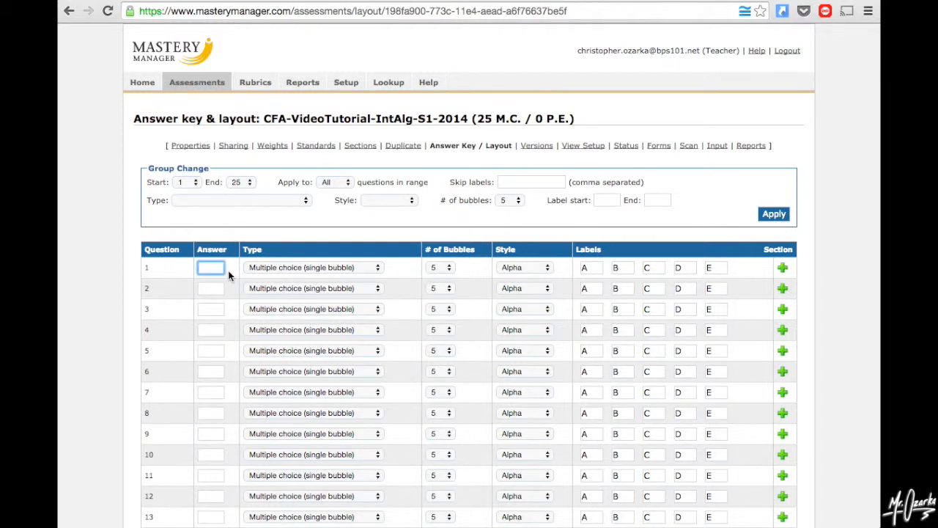
text(a)
key(Tab)
text(b)
key(Tab)
text(c)
key(Tab)
text(d)
key(Tab)
text(e)
key(Tab)
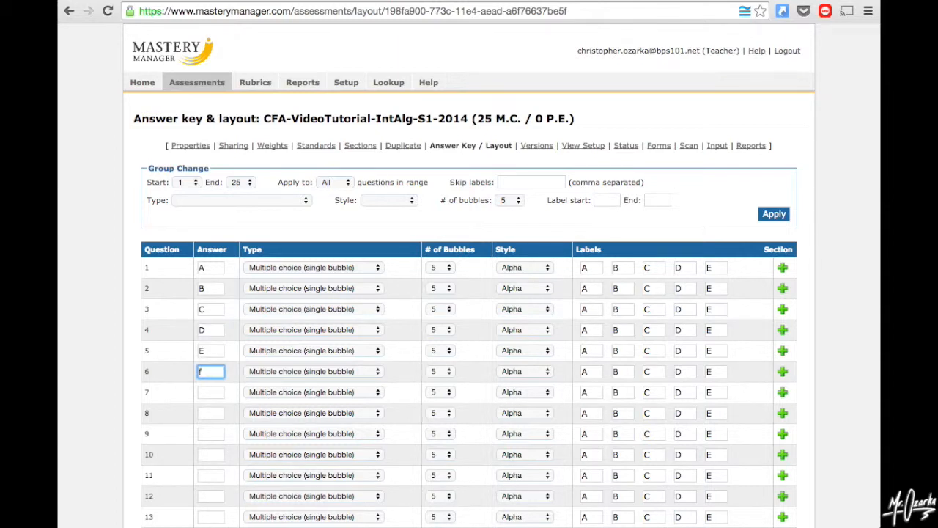
Step: Try to enter F as the answer to question 6 with its A to E bubble labels
text(f)
scroll(109, 312, down, 1)
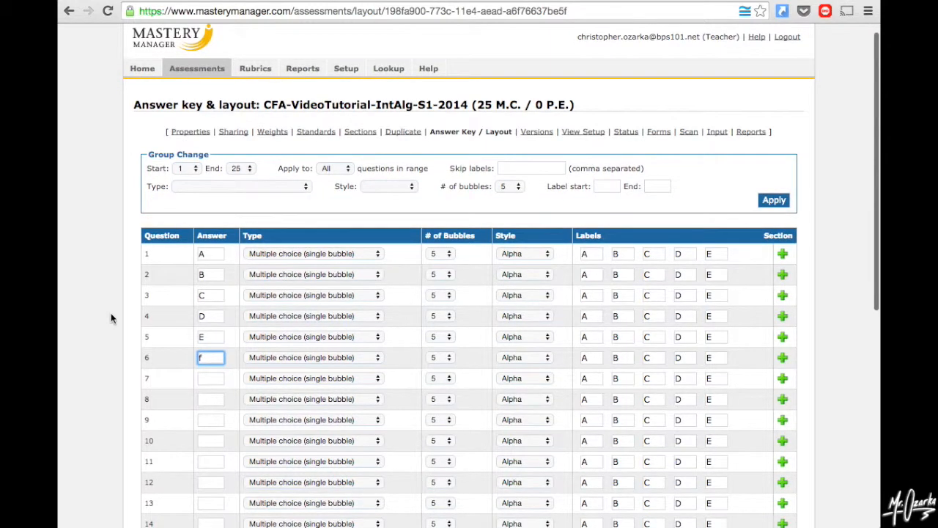
key(Tab)
click(207, 360)
text(f)
key(Tab)
click(205, 361)
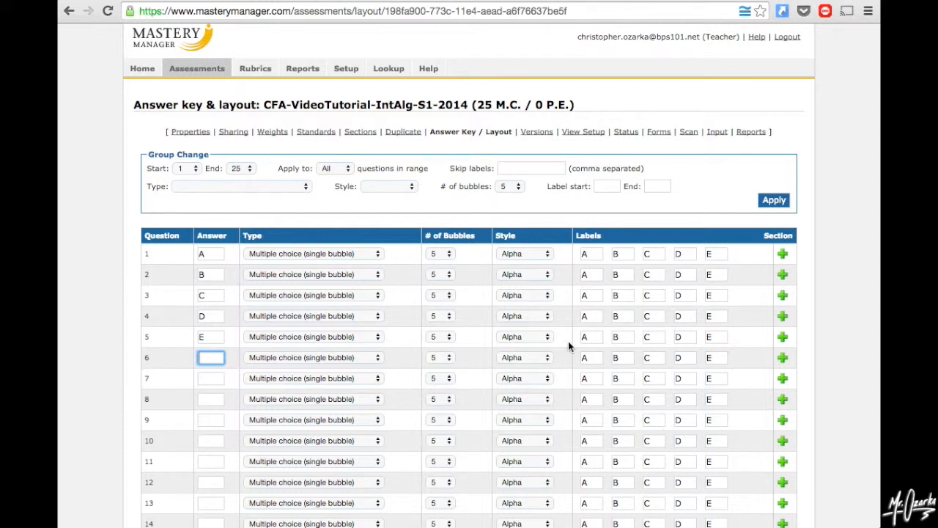
Step: Relabel question 6's fifth bubble as F and enter F as its answer
click(721, 357)
key(BackSpace)
text(F)
click(216, 357)
text(F)
key(Tab)
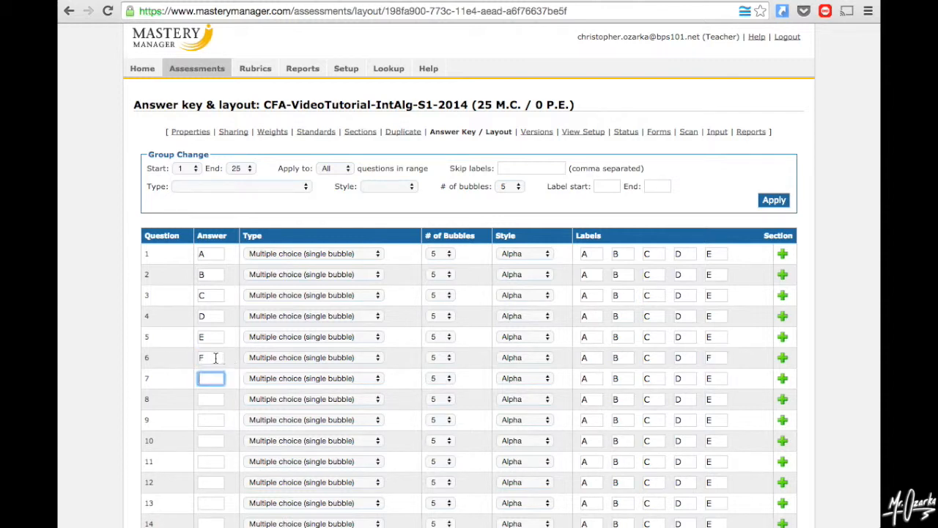
Step: Set question 6's fifth bubble label and its answer to E, and save the answer key layout
click(722, 360)
key(BackSpace)
text(E)
click(219, 359)
key(Tab)
double_click(211, 358)
text(E)
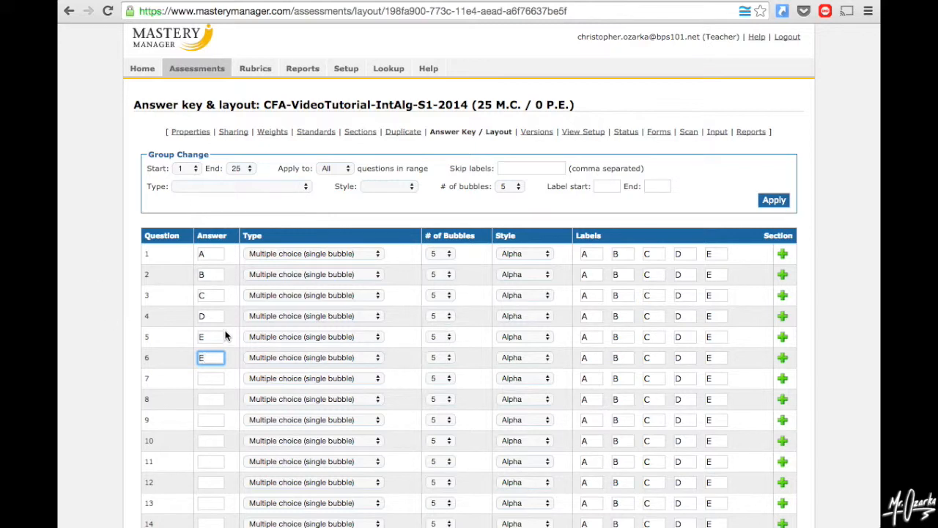
scroll(222, 336, down, 5)
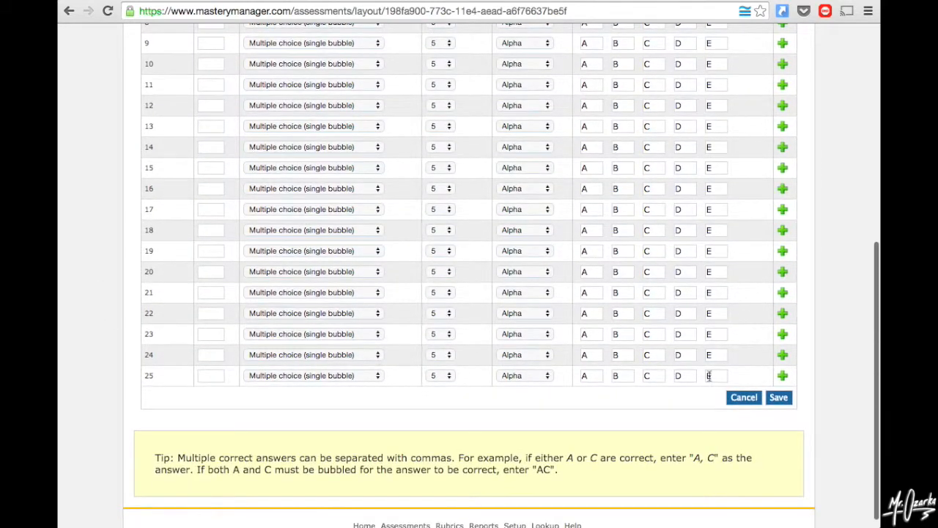
click(779, 397)
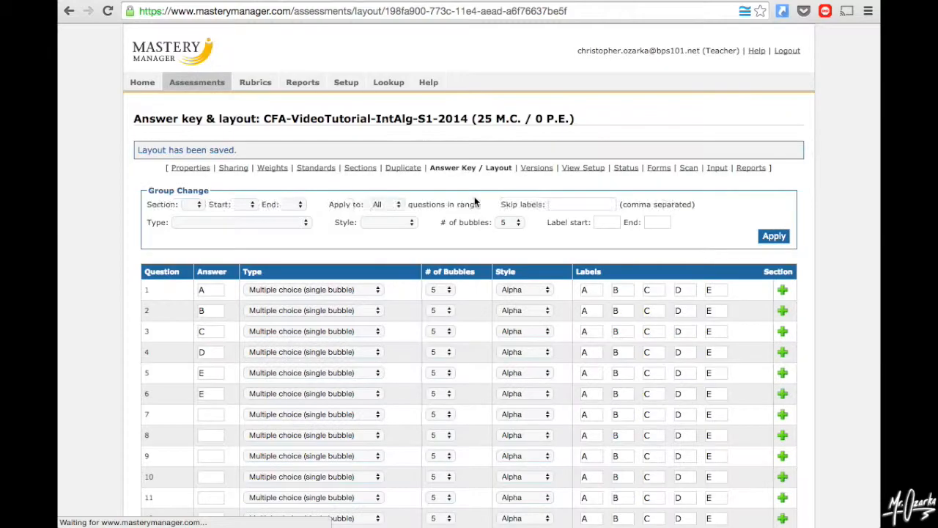
Step: Review the saved answer key rows and the tip on entering multiple correct answers
scroll(363, 299, down, 5)
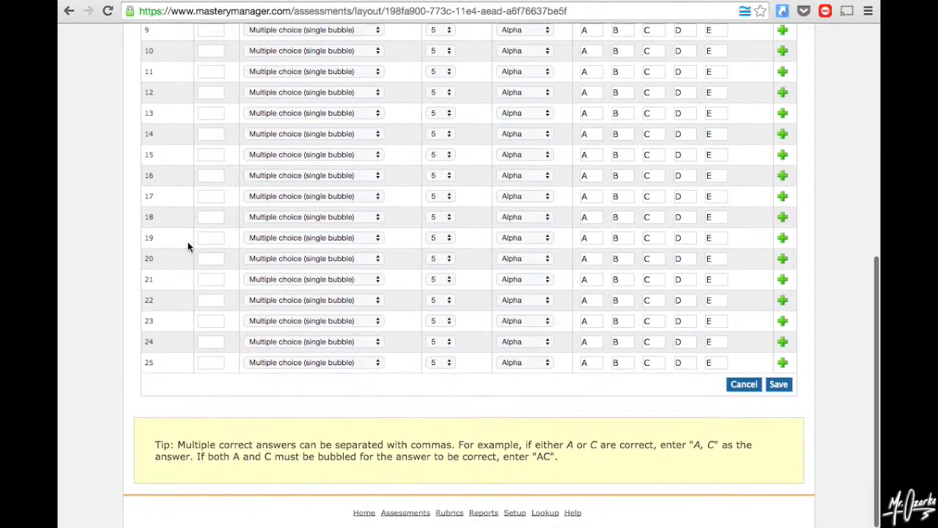
scroll(197, 242, up, 4)
scroll(197, 242, up, 2)
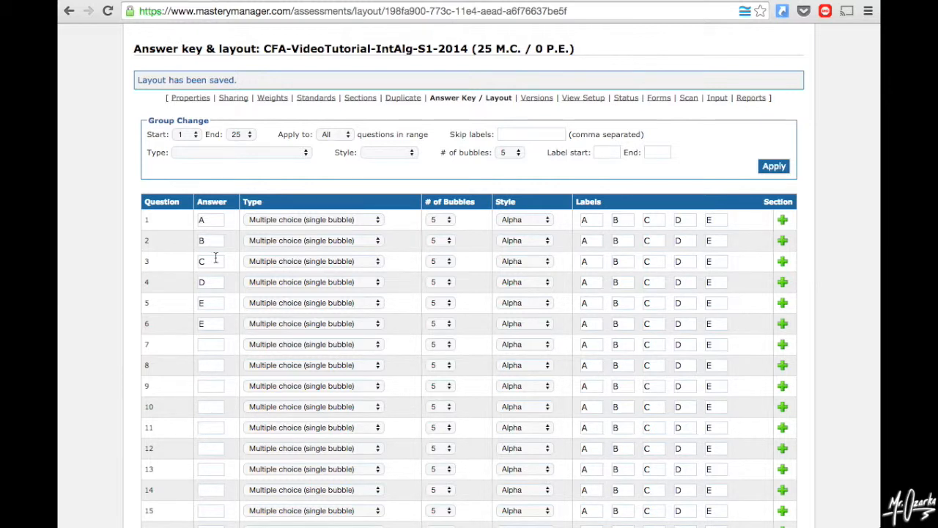
scroll(230, 355, down, 5)
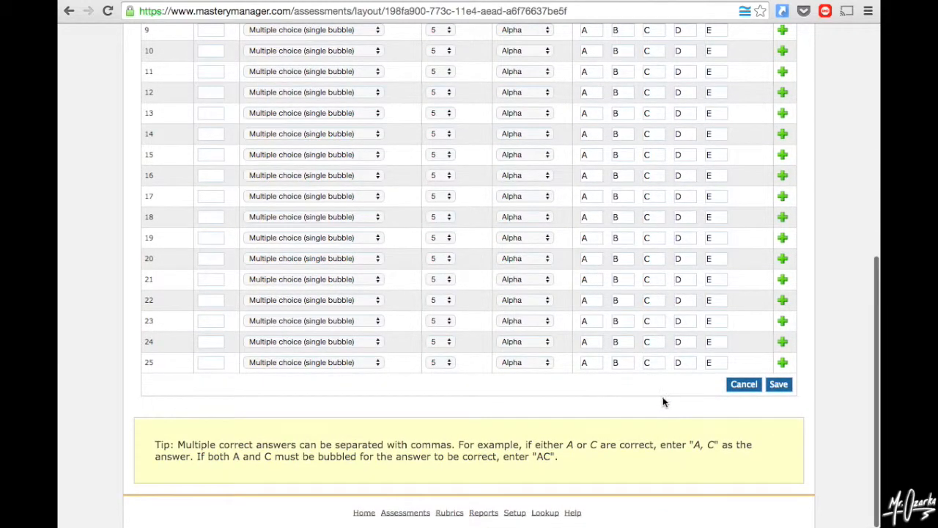
key(Return)
scroll(319, 375, down, 4)
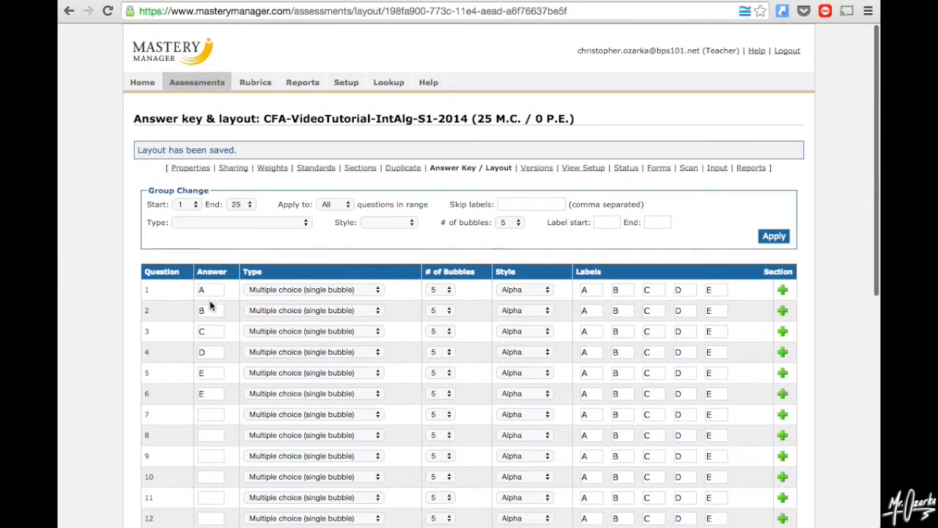
Step: Try to enter A,C and AC as the answer to single-bubble question 1
click(217, 292)
text(,C)
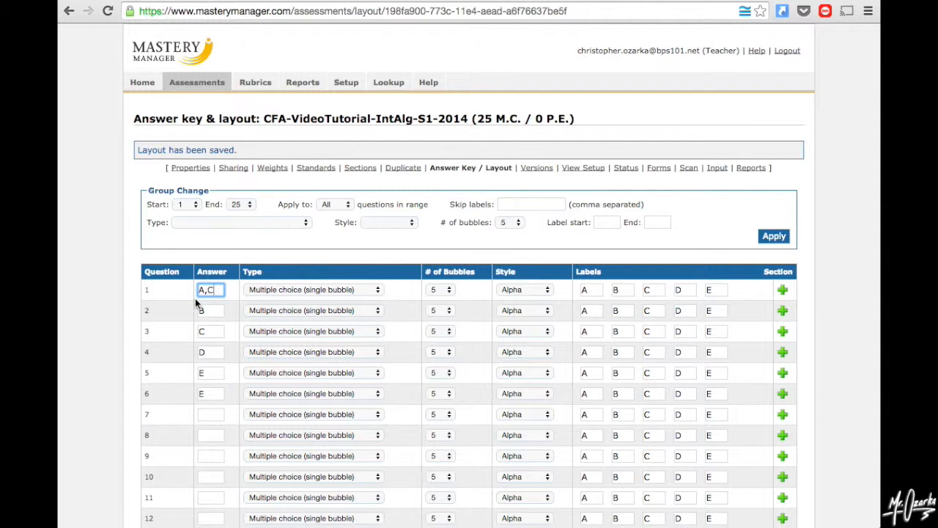
key(Tab)
key(shift+Tab)
text(AC)
key(Tab)
key(shift+Tab)
text(AC)
Step: Set question 1's type to Multiple choice (multiple bubbles) and enter AC as its answer
click(353, 290)
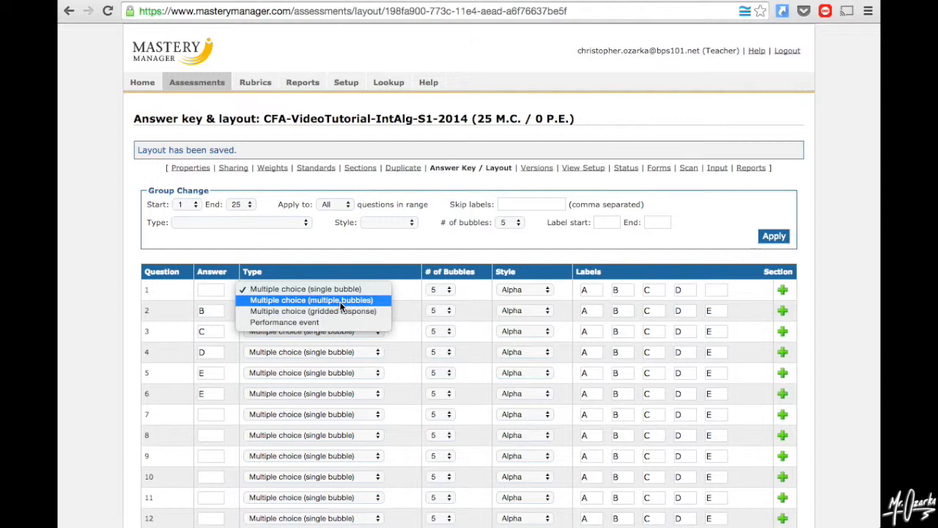
click(339, 301)
click(218, 290)
text(AC)
key(Tab)
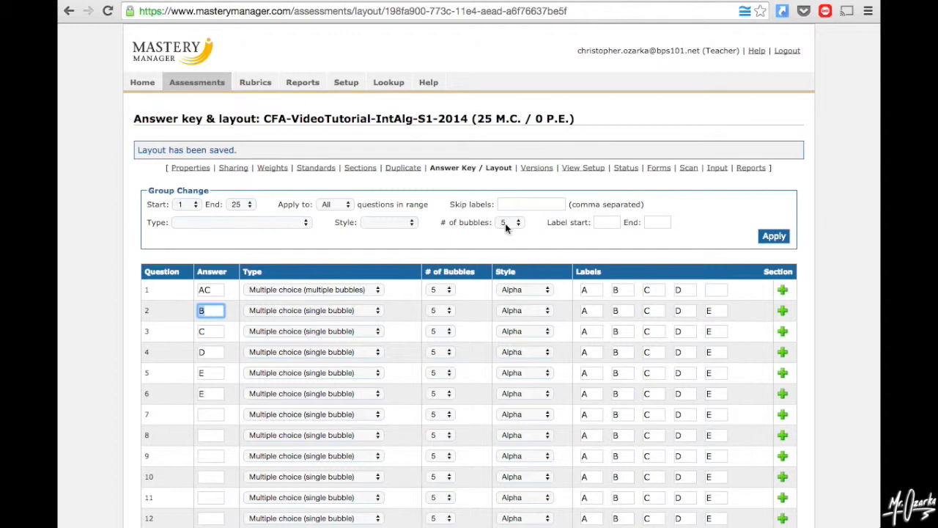
Step: Review the assessment's versions, setup summary and student status, and open its form printing options
click(527, 170)
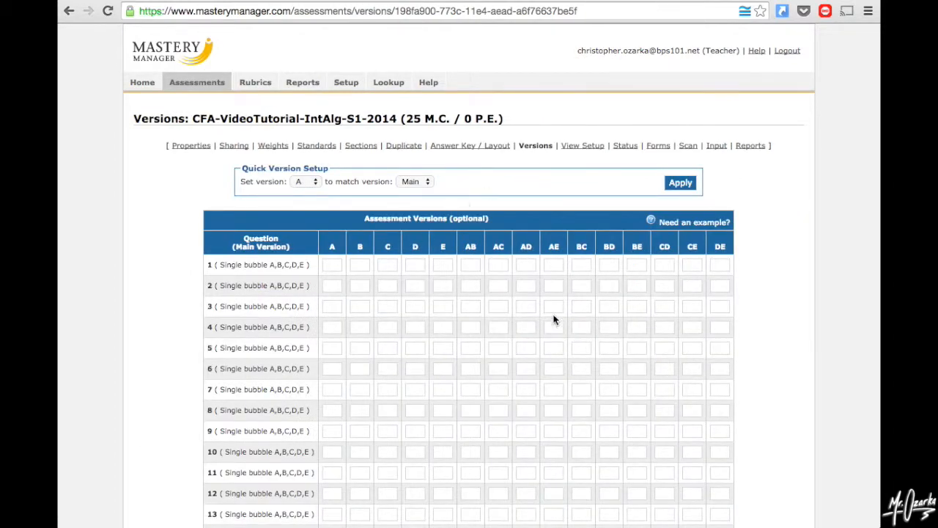
click(576, 145)
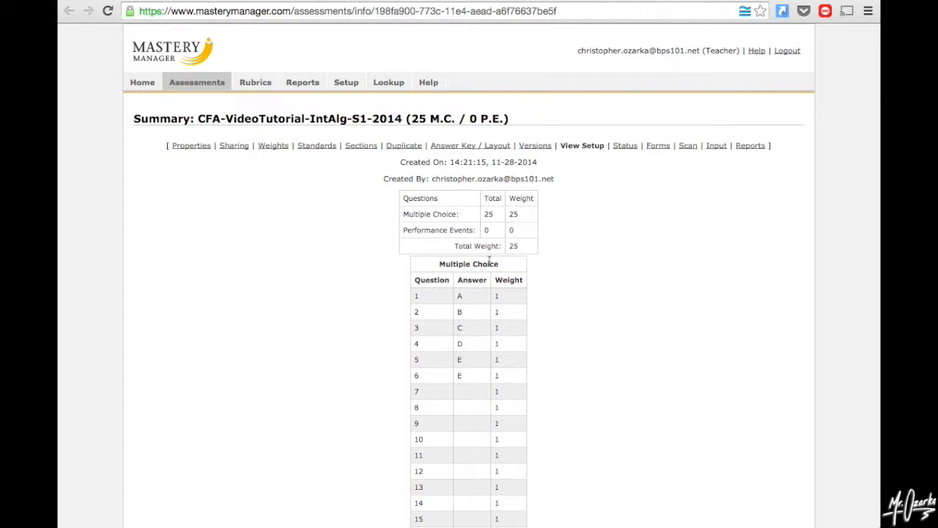
scroll(489, 261, down, 5)
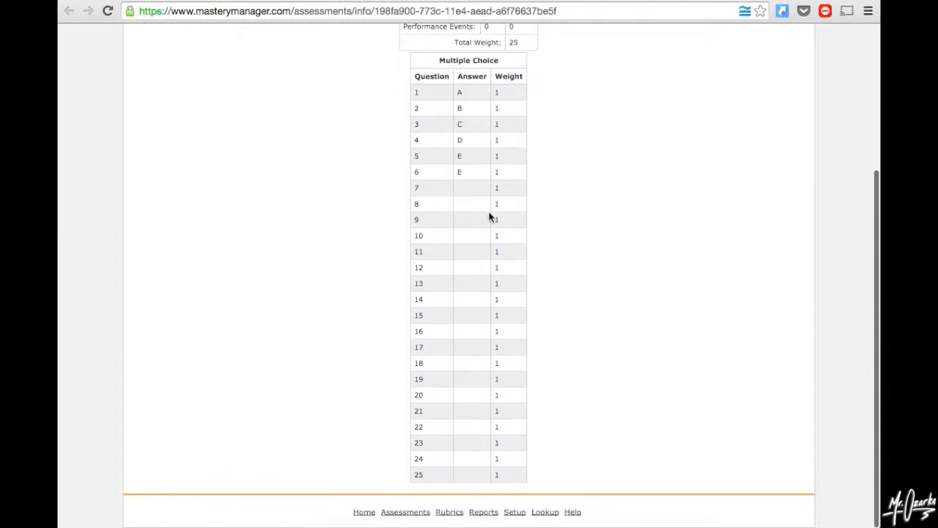
scroll(572, 440, up, 5)
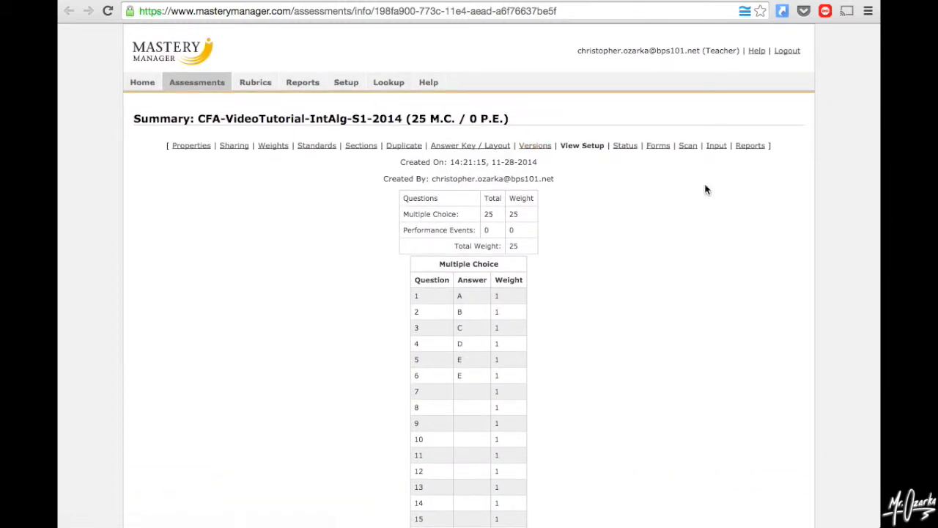
click(534, 145)
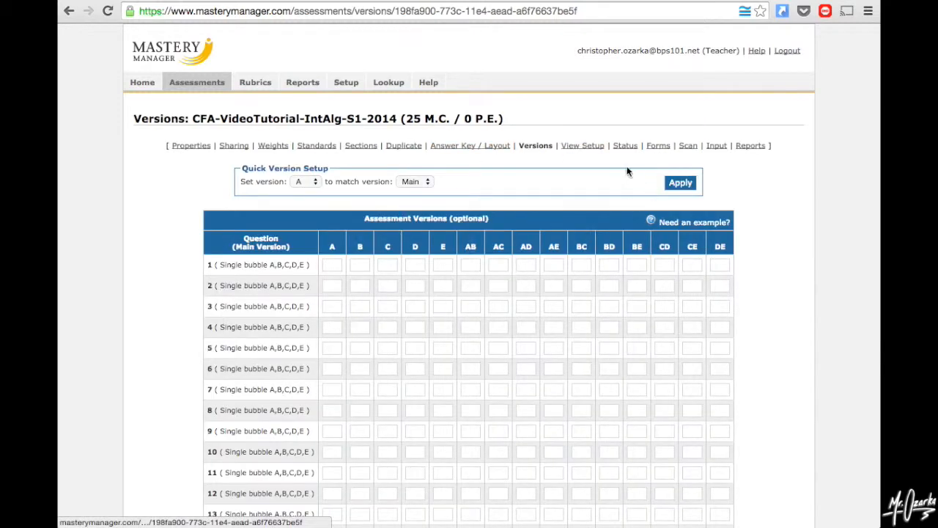
click(622, 149)
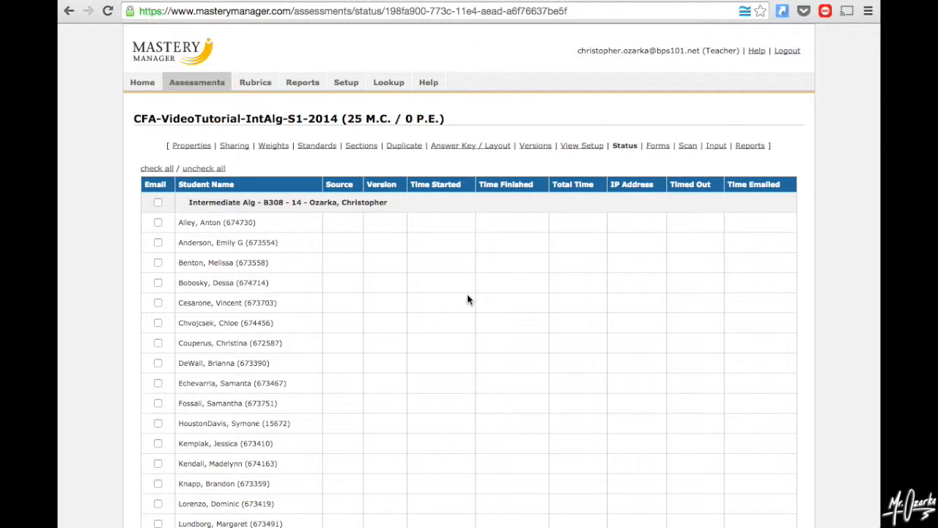
click(658, 146)
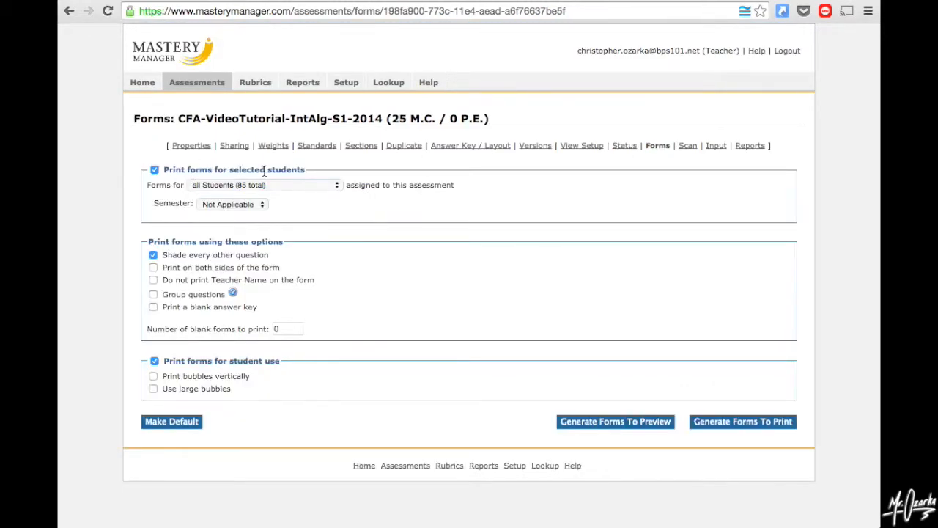
Step: Choose to print forms for particular students and select several students from the list
click(217, 187)
click(275, 184)
click(285, 187)
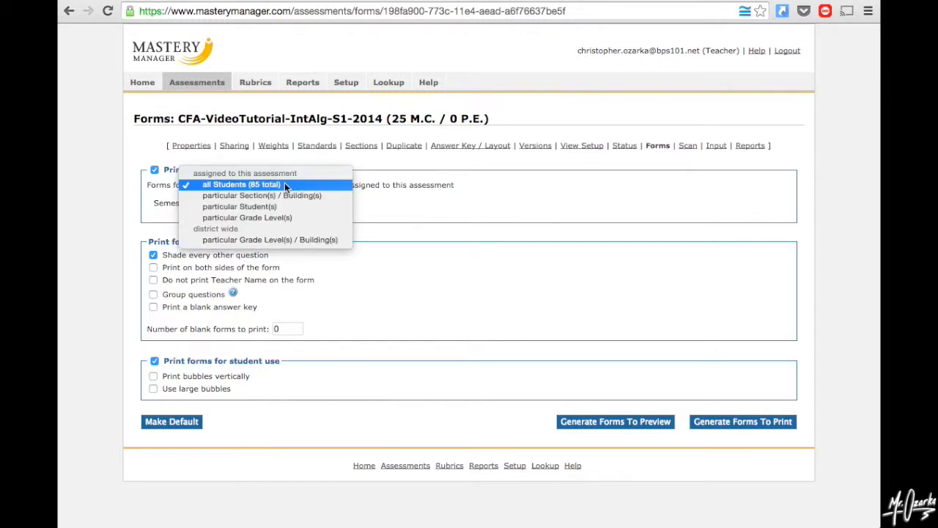
click(270, 205)
click(237, 233)
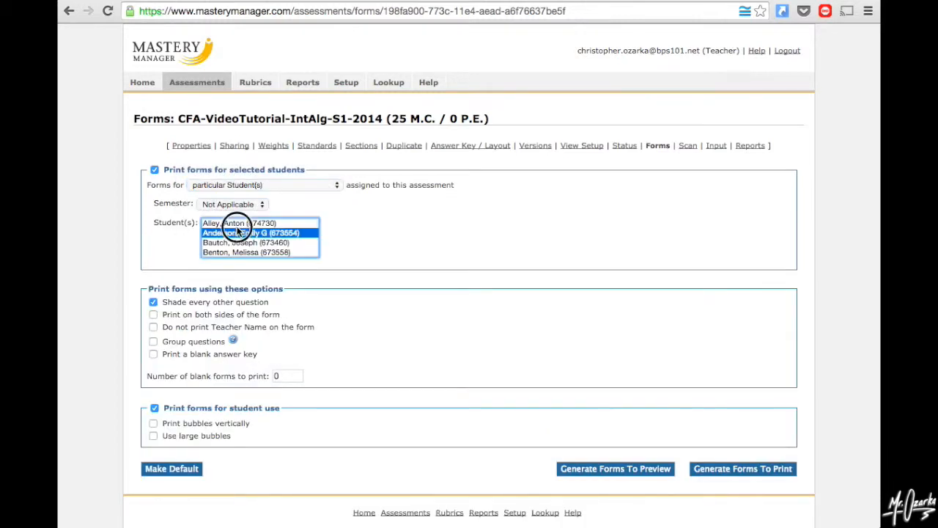
key(shift+Down)
key(shift+Down)
key(shift+Down)
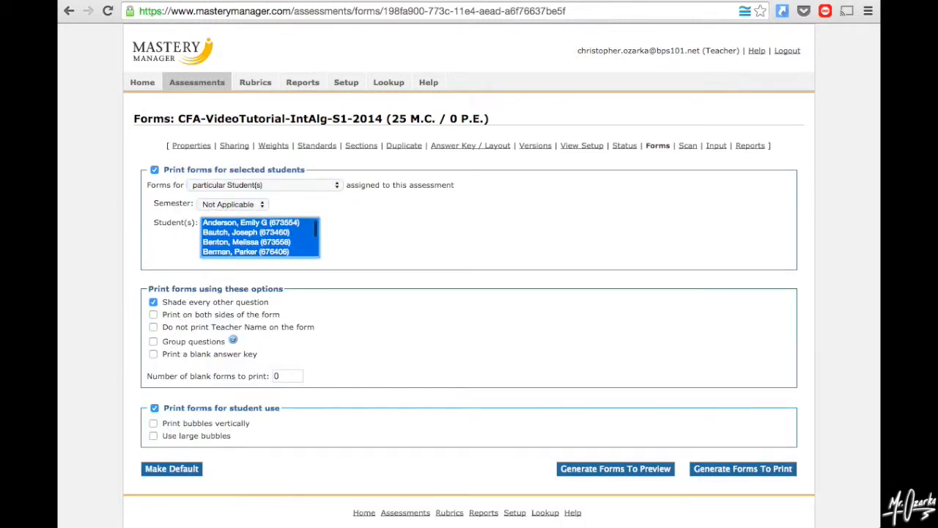
scroll(246, 236, down, 2)
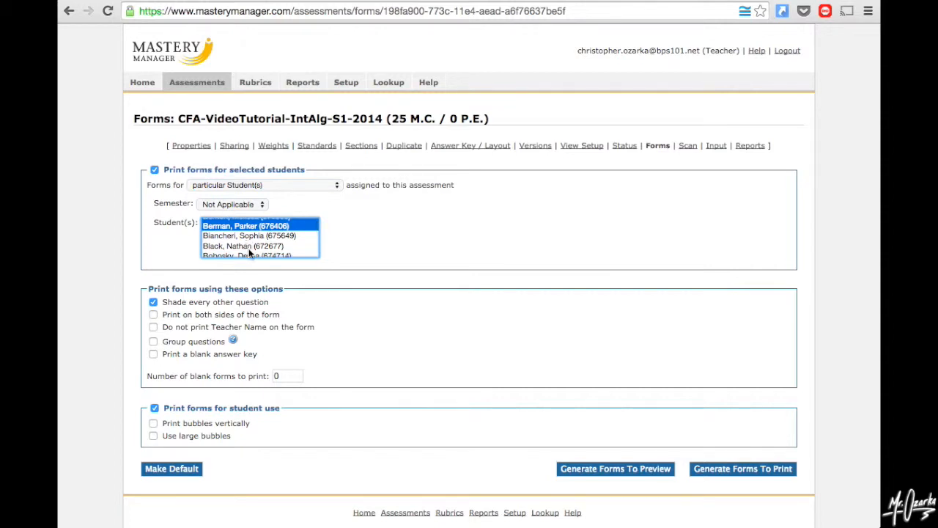
super+click(249, 245)
scroll(254, 234, down, 1)
Step: Set the forms to print for particular sections, selecting Intermediate Alg (B308) sections 14 and 8 and the Batavia High School building
click(246, 186)
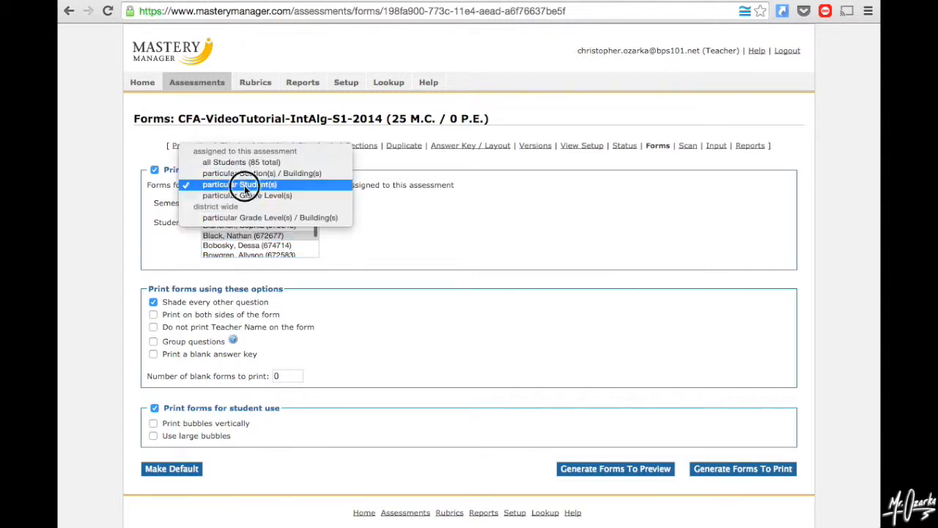
click(231, 173)
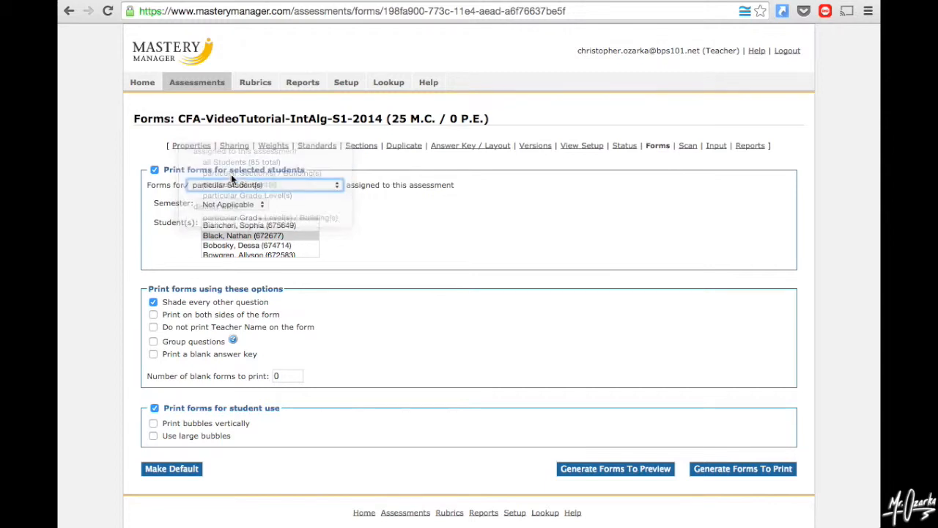
click(311, 233)
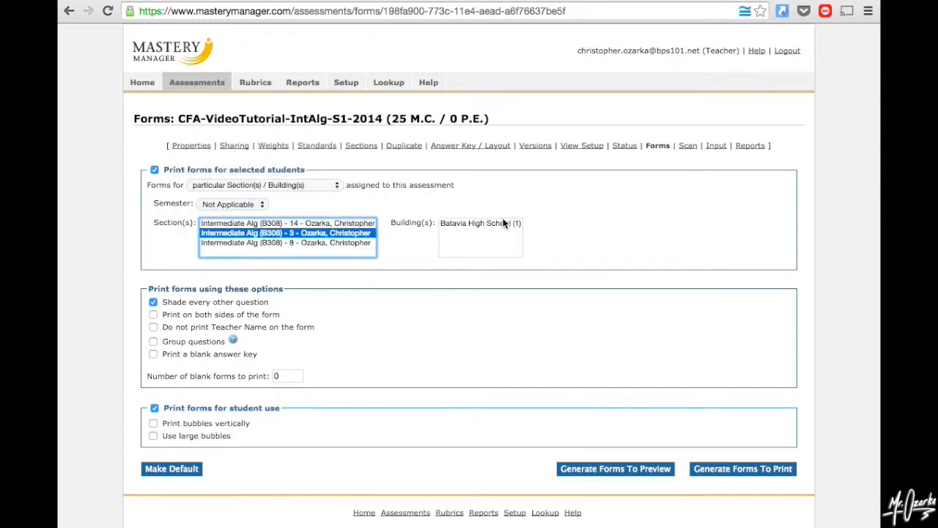
click(483, 223)
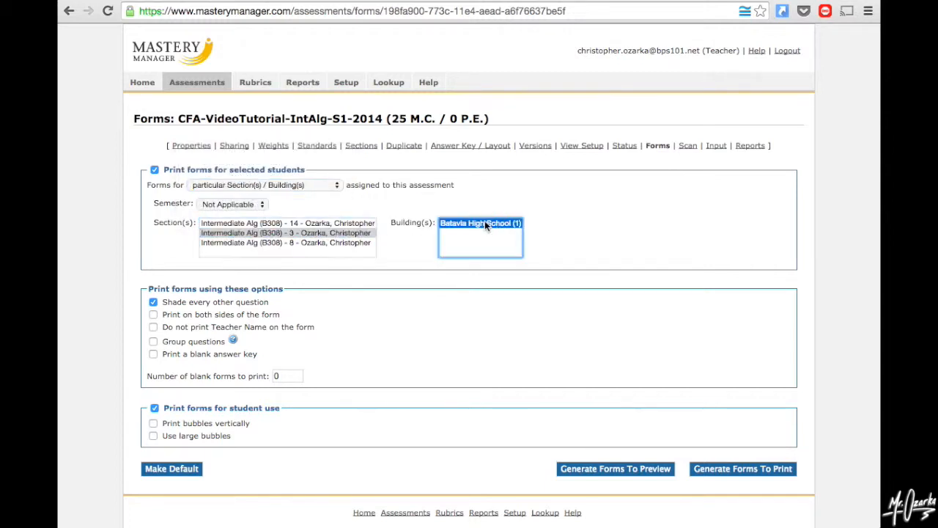
click(294, 234)
super+click(296, 240)
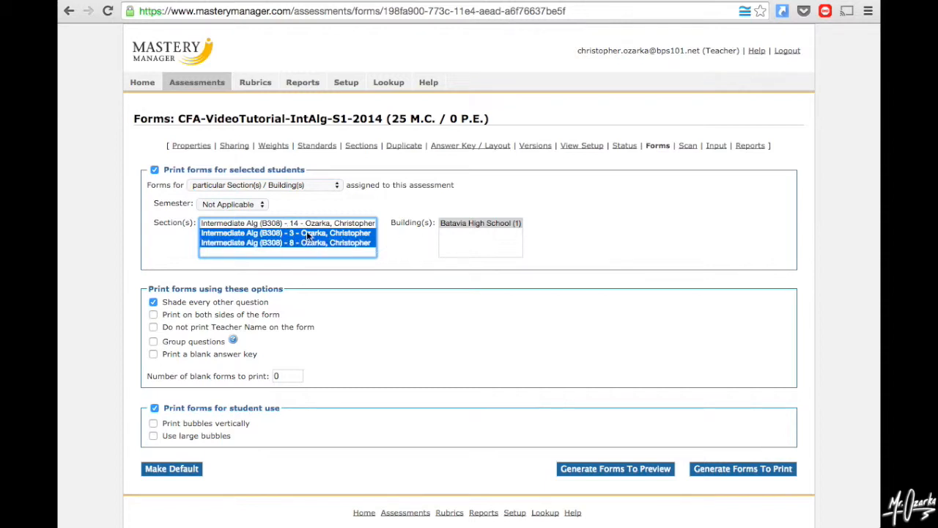
click(314, 223)
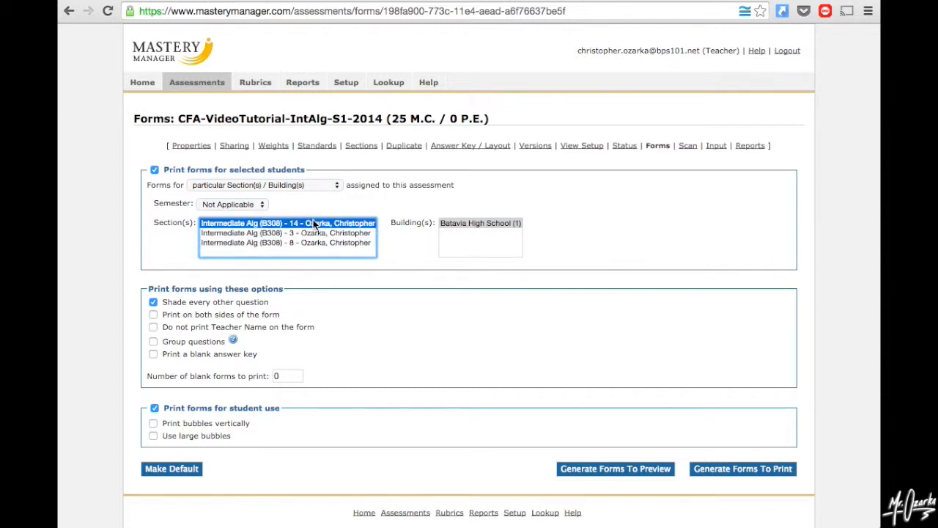
super+click(317, 242)
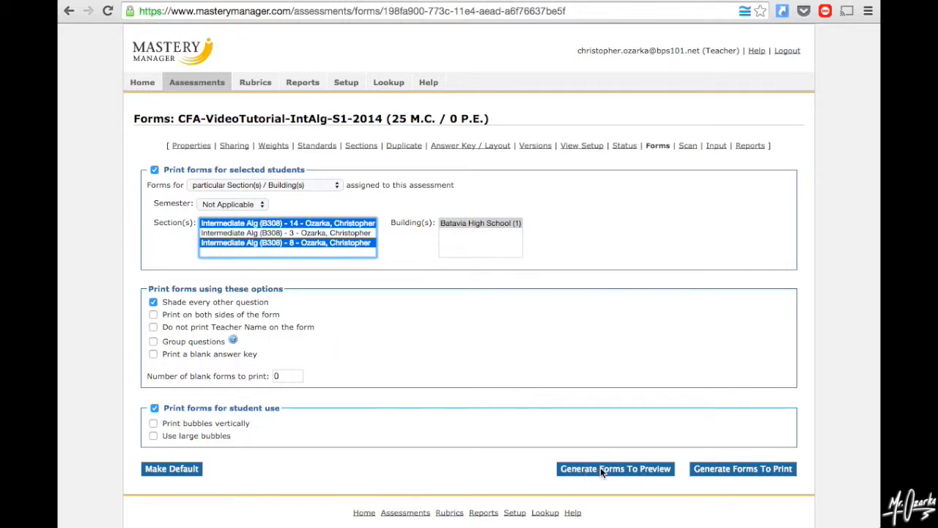
Step: Generate the preview forms, then download the preview PDF and open it in a fully visible window
click(638, 470)
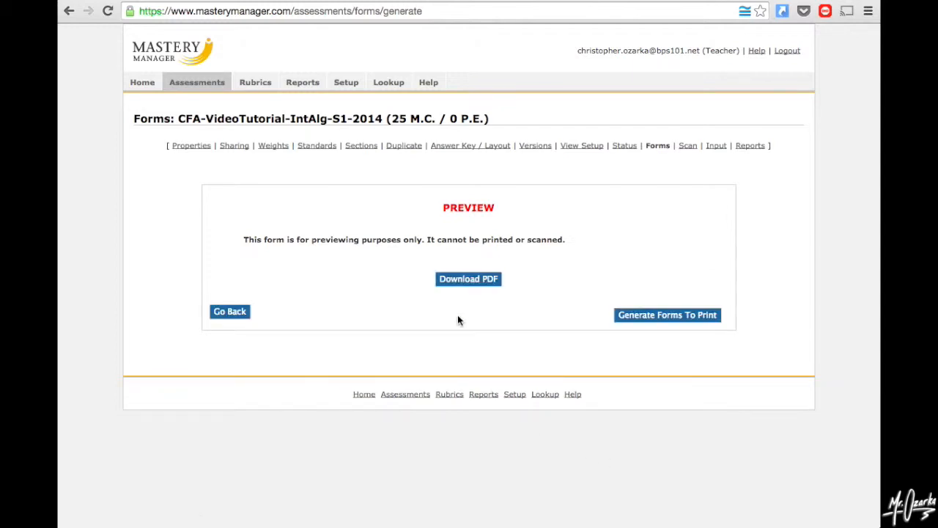
click(472, 280)
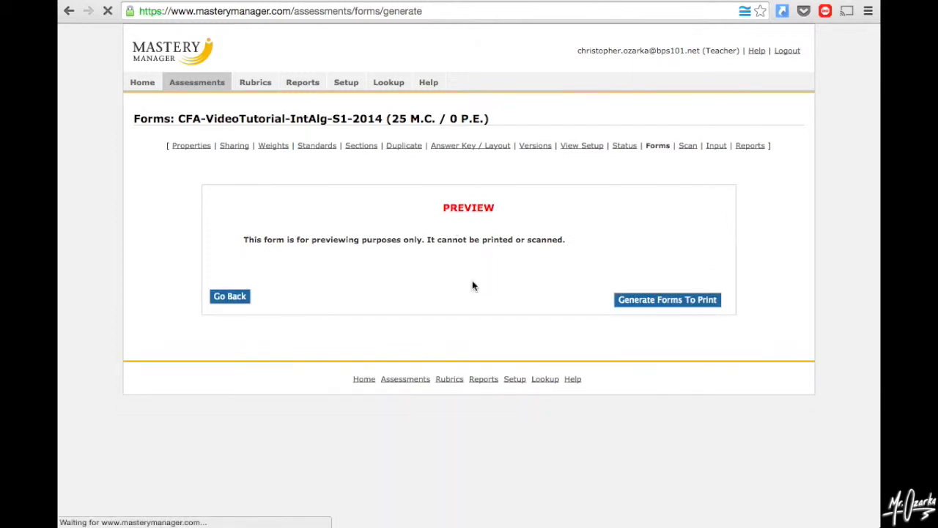
click(160, 526)
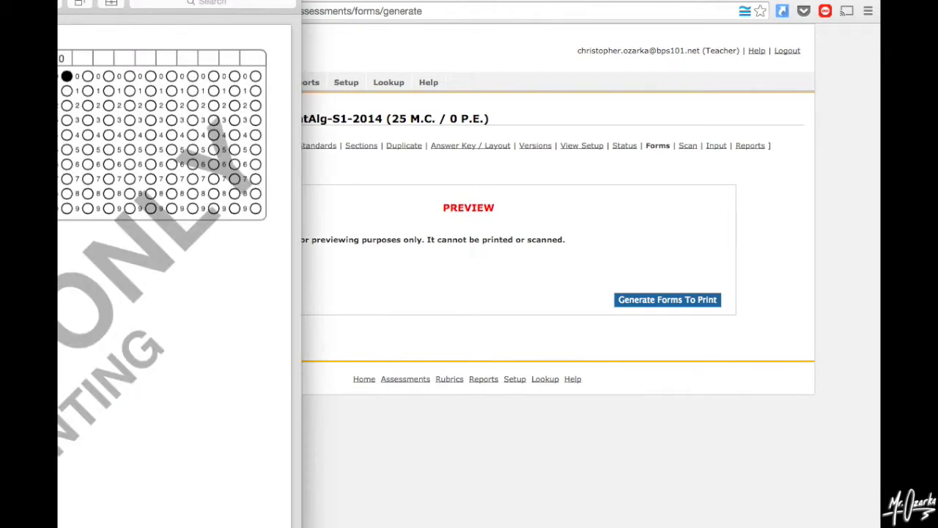
drag(195, 17, 445, 16)
mouse_move(778, 526)
mouse_down()
mouse_move(767, 503)
mouse_move(777, 520)
mouse_up()
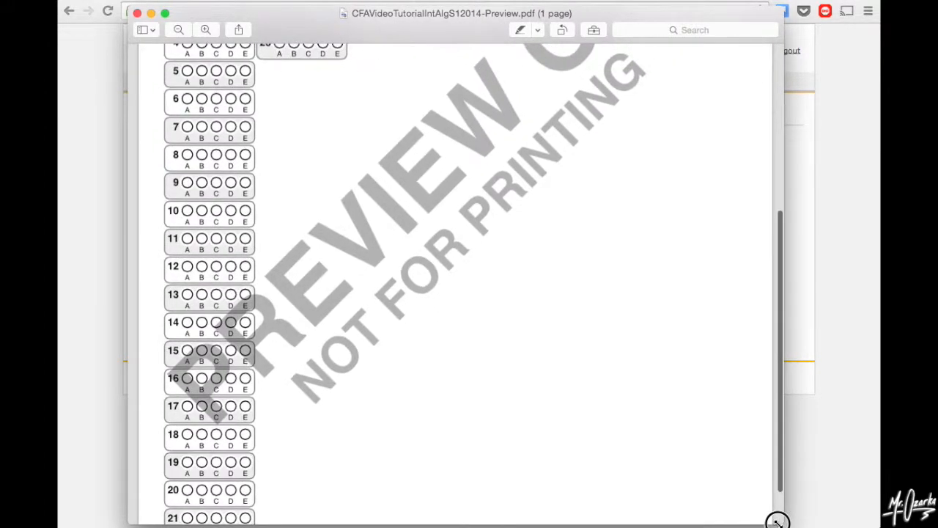
Step: Examine the previewed answer form's student details, ID grid and question bubbles, then close the PDF
scroll(549, 419, up, 8)
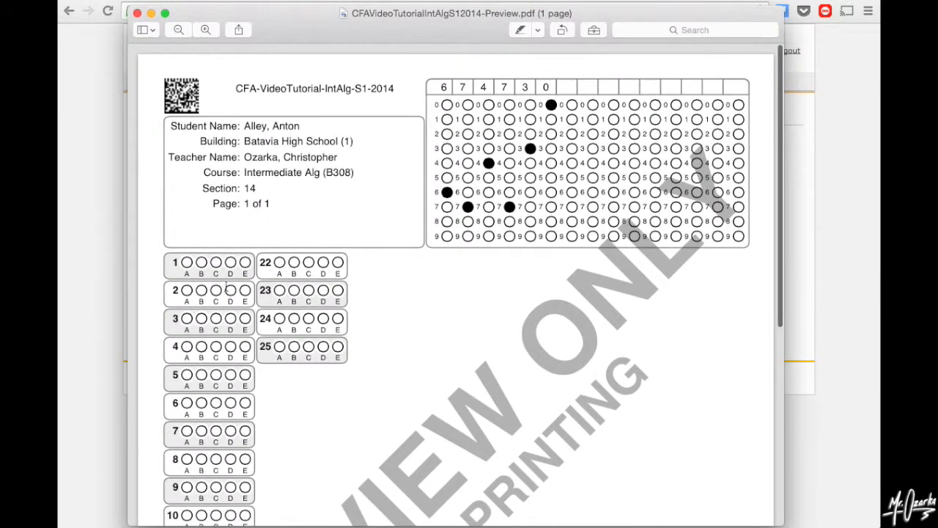
scroll(422, 366, down, 5)
scroll(423, 401, up, 6)
scroll(423, 404, down, 1)
scroll(307, 331, down, 1)
scroll(306, 332, down, 10)
scroll(390, 325, up, 11)
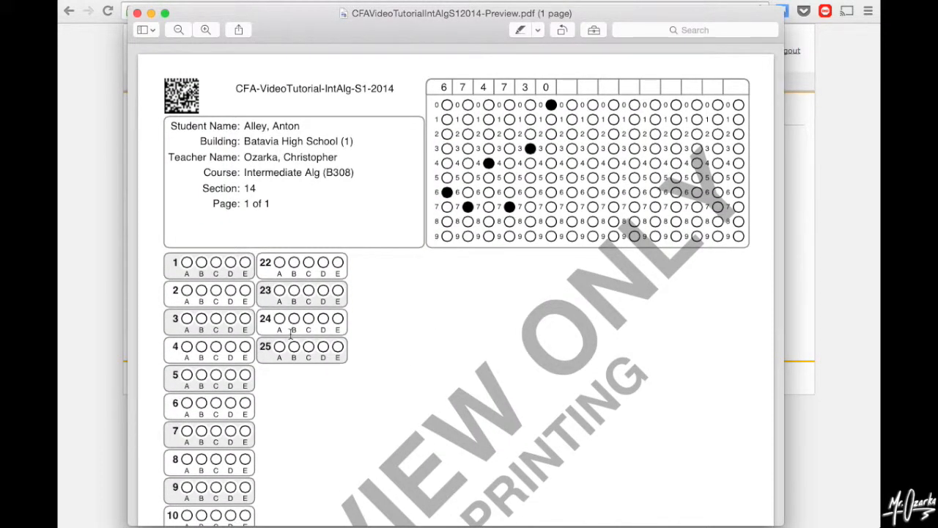
scroll(216, 272, down, 10)
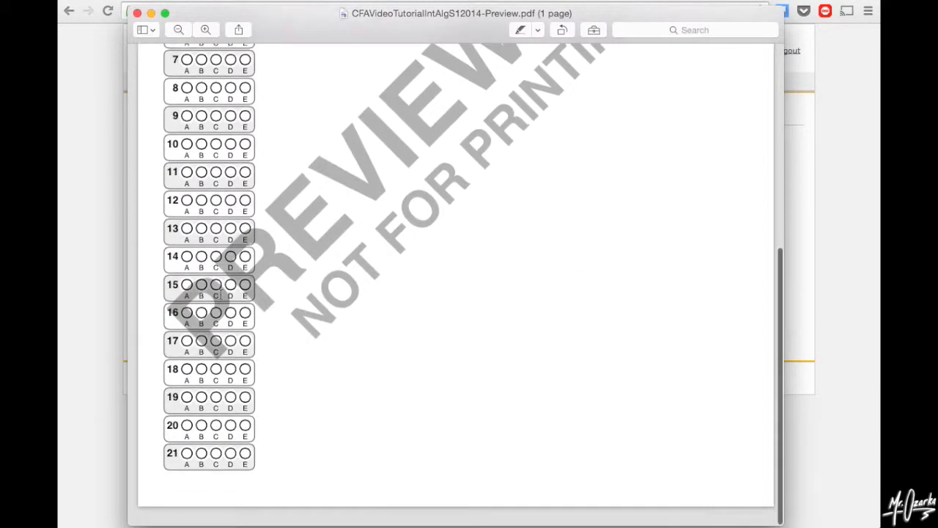
scroll(352, 406, up, 10)
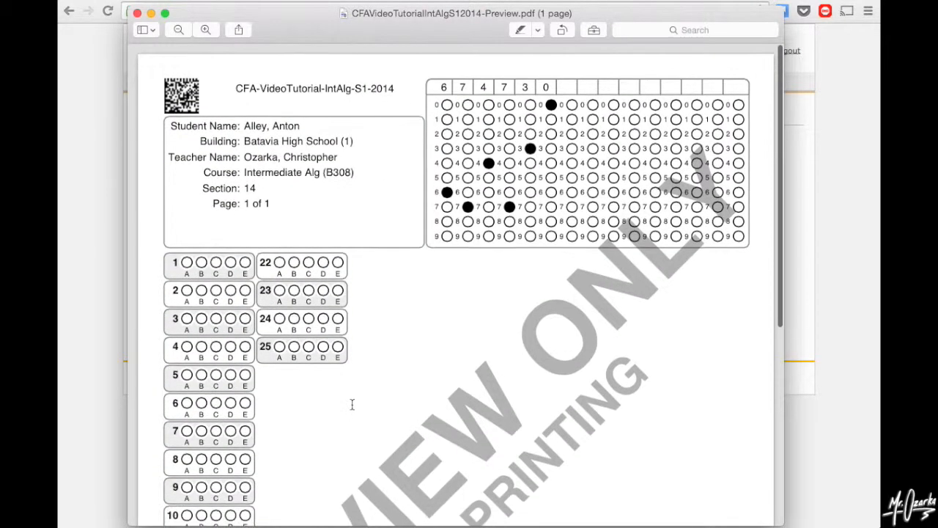
key(super+w)
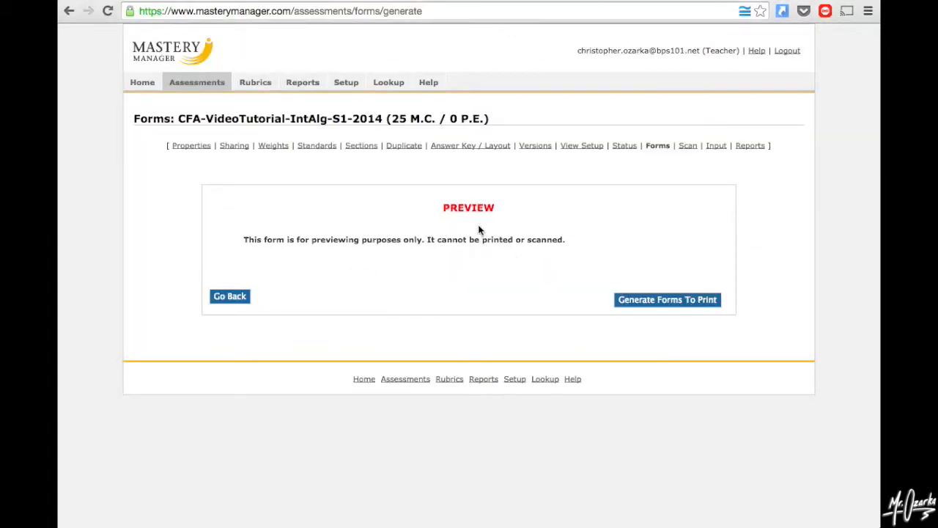
Step: Generate the forms to print, download their PDF, and open it in a window narrowed to fit the screen
click(673, 302)
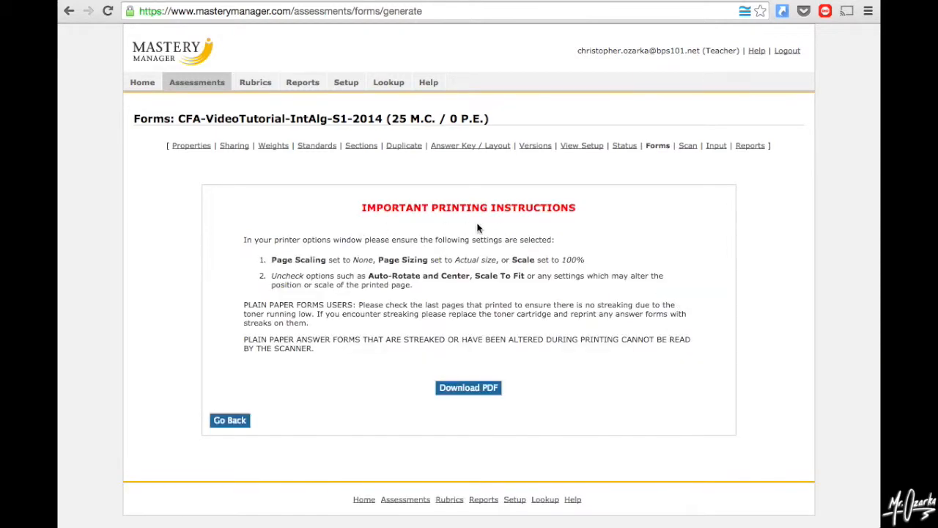
click(469, 388)
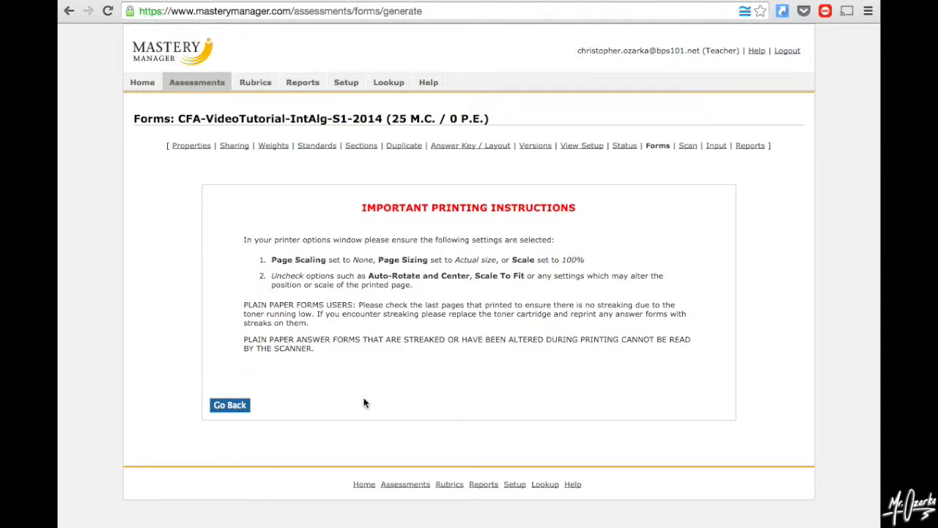
click(155, 525)
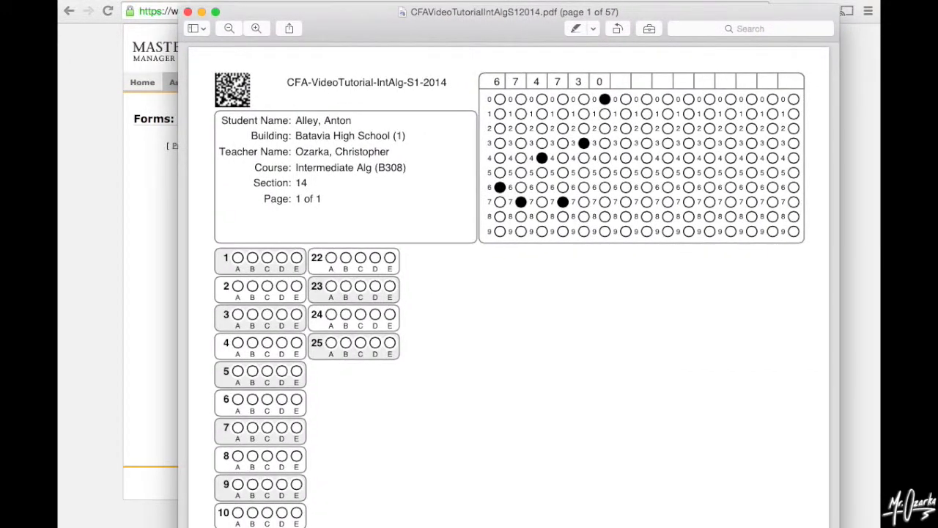
drag(839, 524, 641, 525)
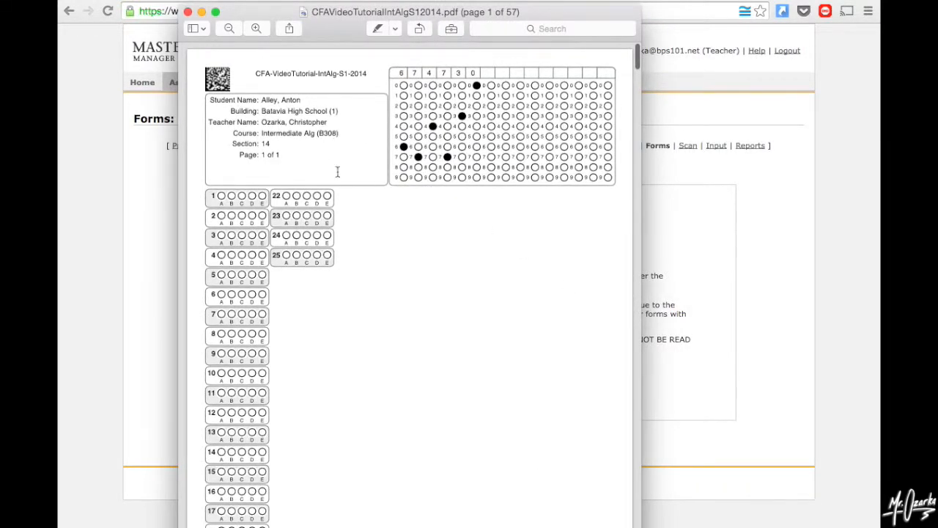
Step: Examine the individual student answer forms over the first several pages of the PDF, returning to the first form
scroll(346, 249, down, 5)
scroll(346, 249, down, 15)
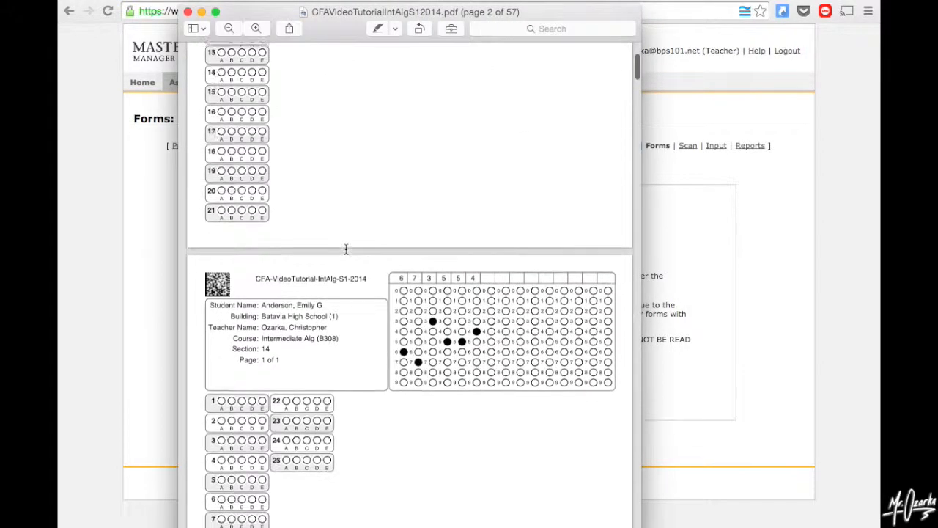
scroll(314, 213, down, 15)
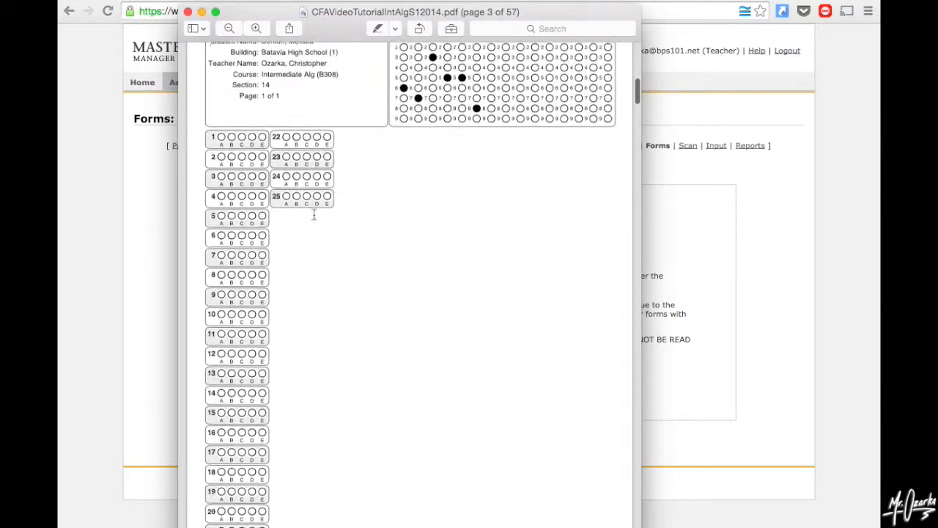
scroll(314, 214, down, 1)
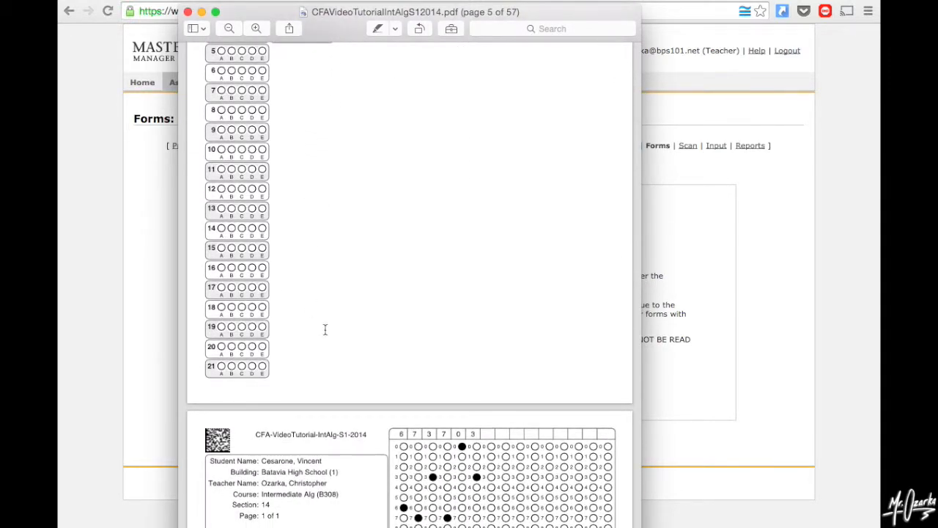
scroll(325, 330, down, 5)
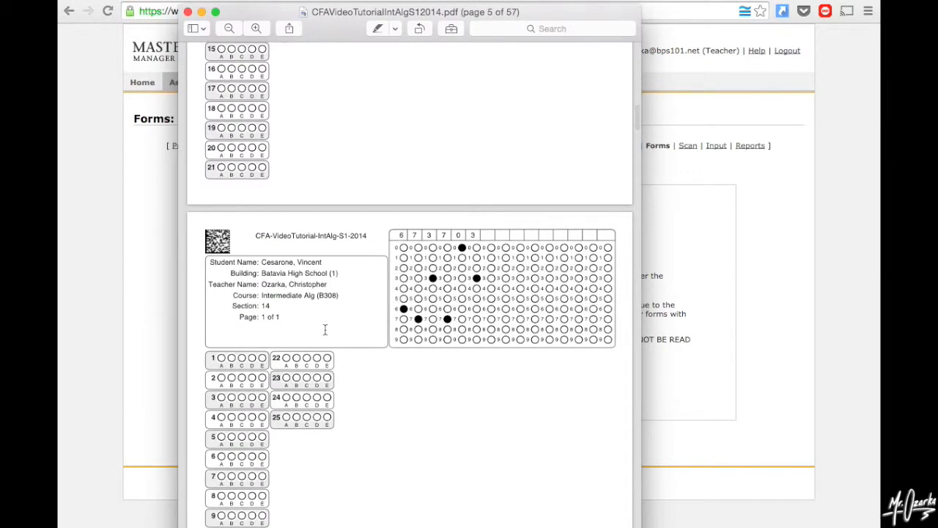
scroll(325, 330, down, 15)
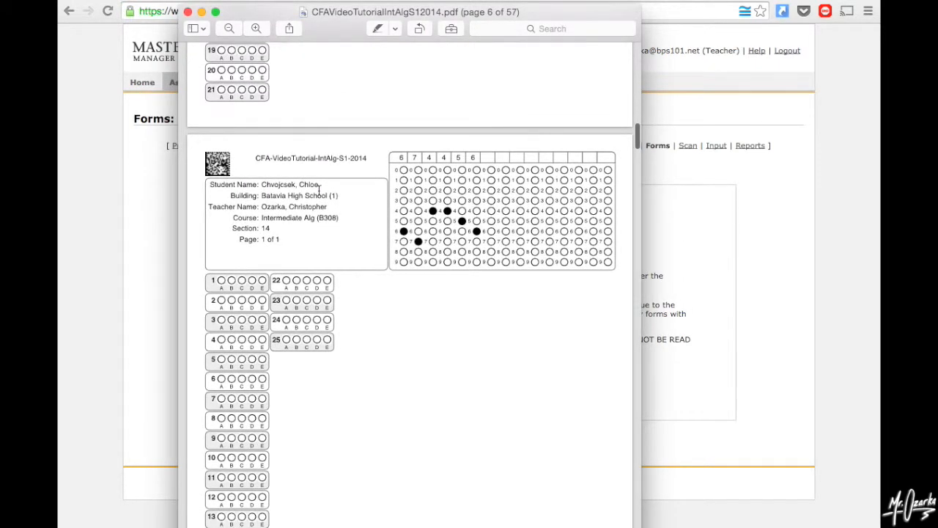
scroll(319, 189, down, 1)
scroll(357, 244, up, 20)
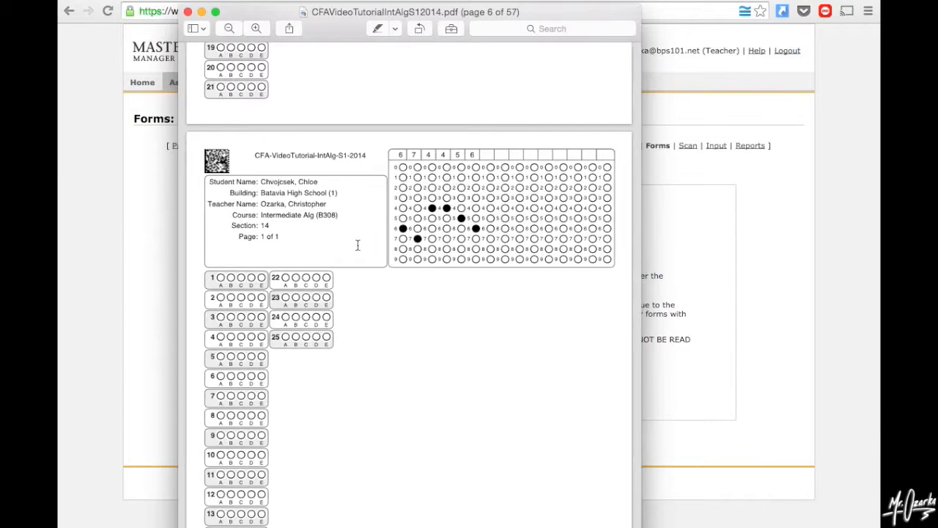
scroll(357, 244, up, 12)
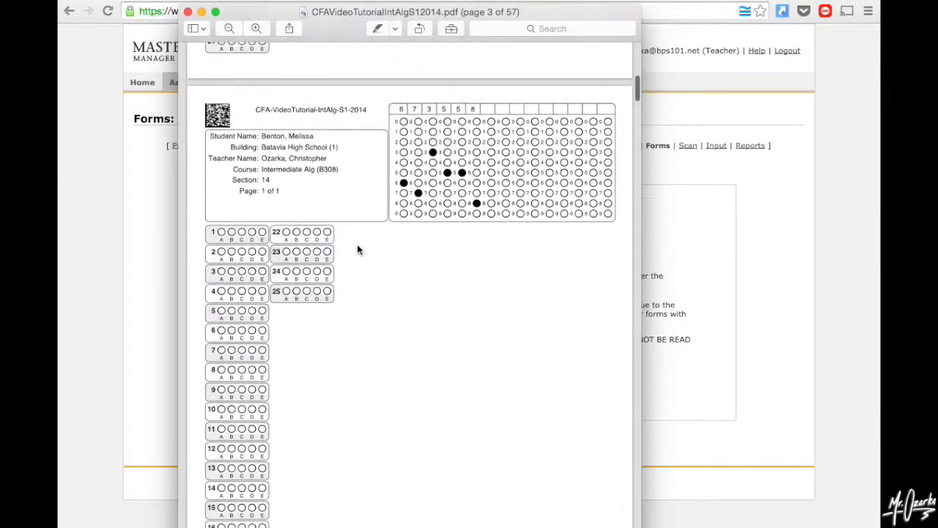
scroll(370, 162, up, 11)
scroll(369, 162, up, 10)
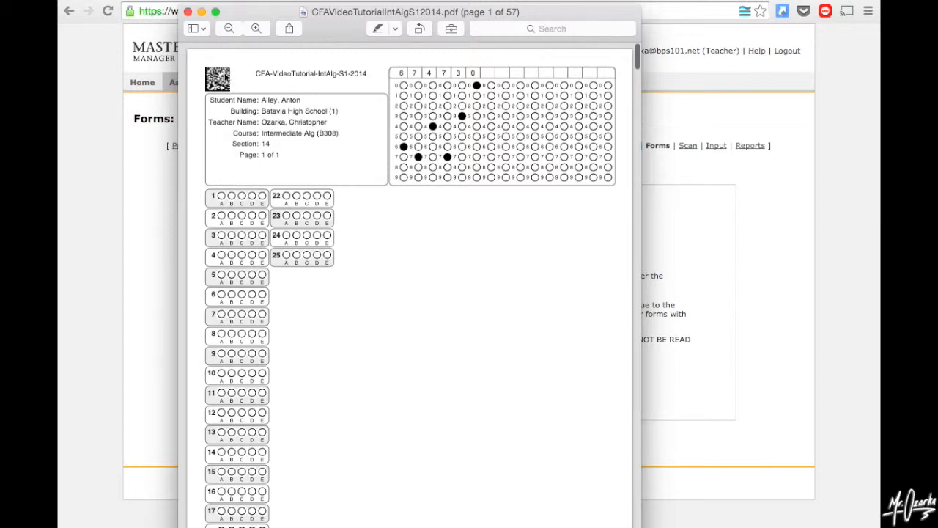
Step: Examine the square scan code on the first student's answer form, and close the PDF
drag(235, 65, 207, 84)
click(222, 83)
key(super+w)
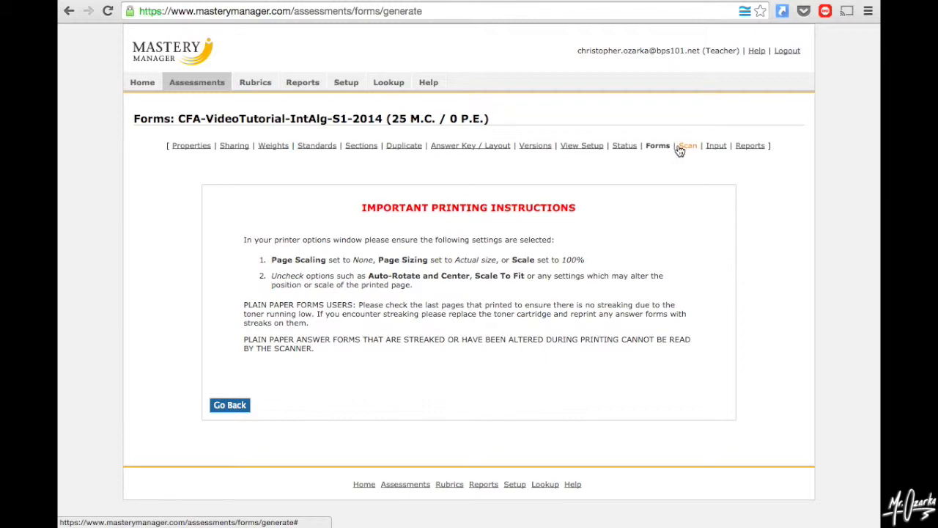
Step: Open the assessment's setup summary listing its questions, answers and weights
click(749, 148)
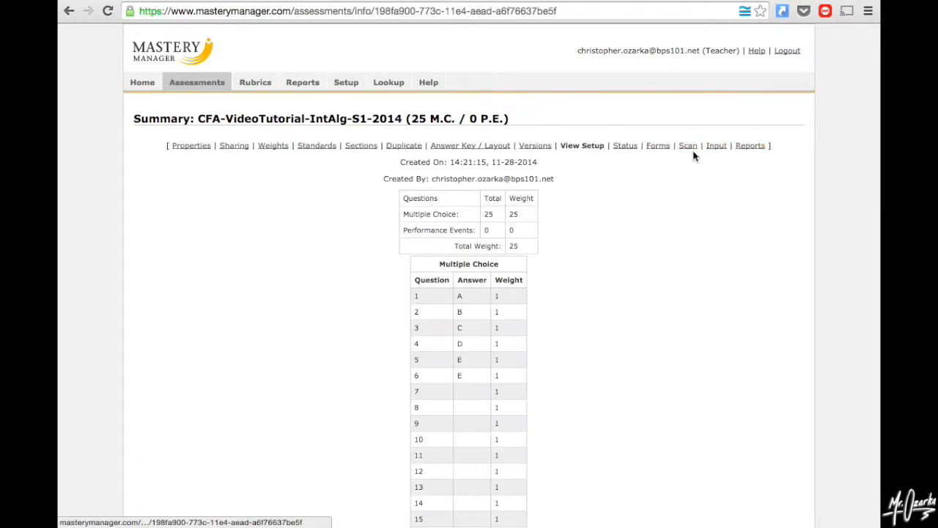